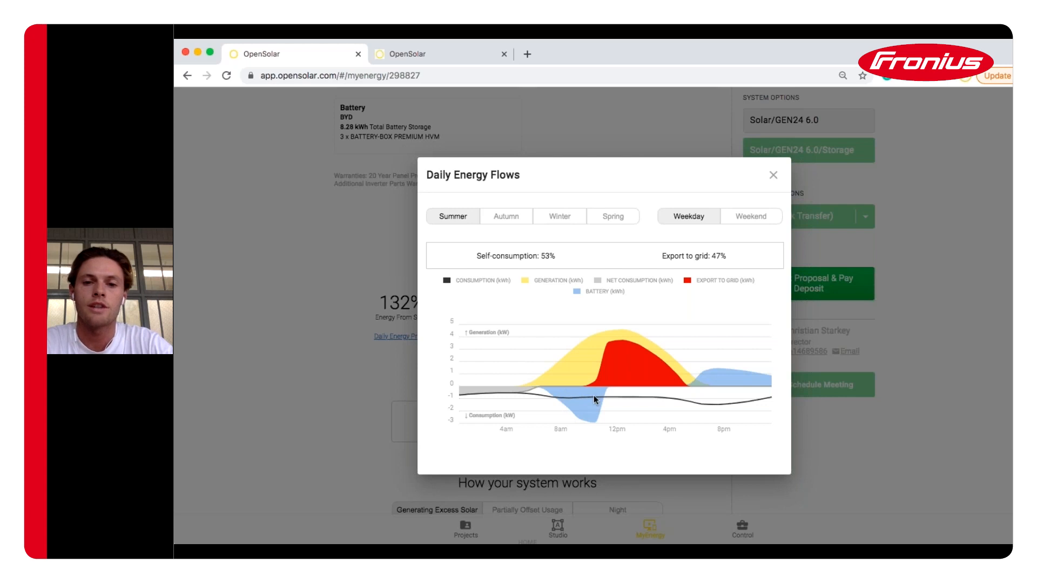
View the autumn, winter and spring daily energy flow profiles, then close the view
click(512, 225)
click(582, 218)
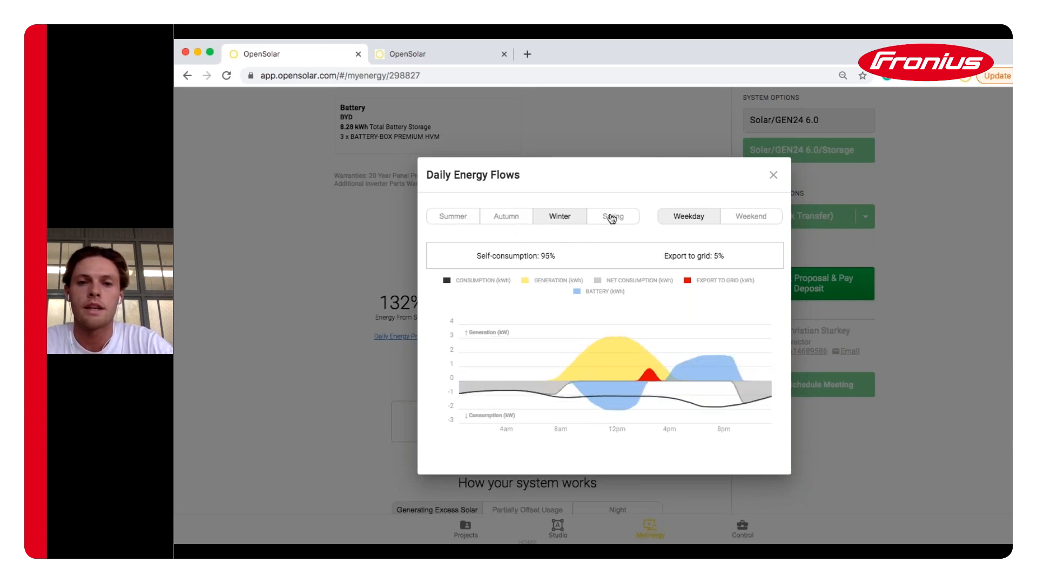
click(609, 220)
click(772, 176)
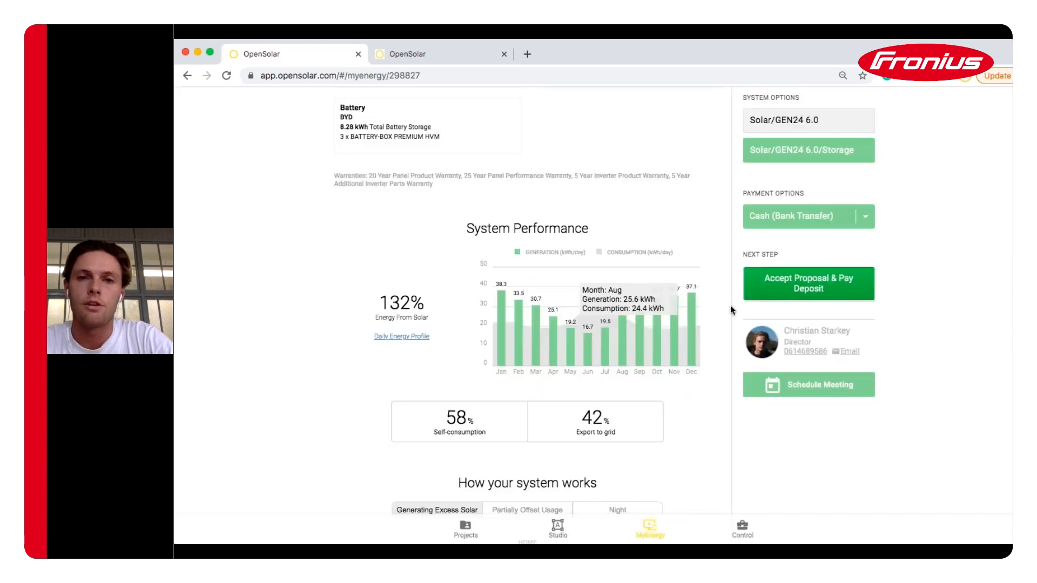
Switch the proposal to the Solar/GEN24 6.0 option without battery storage
scroll(730, 309, down, 3)
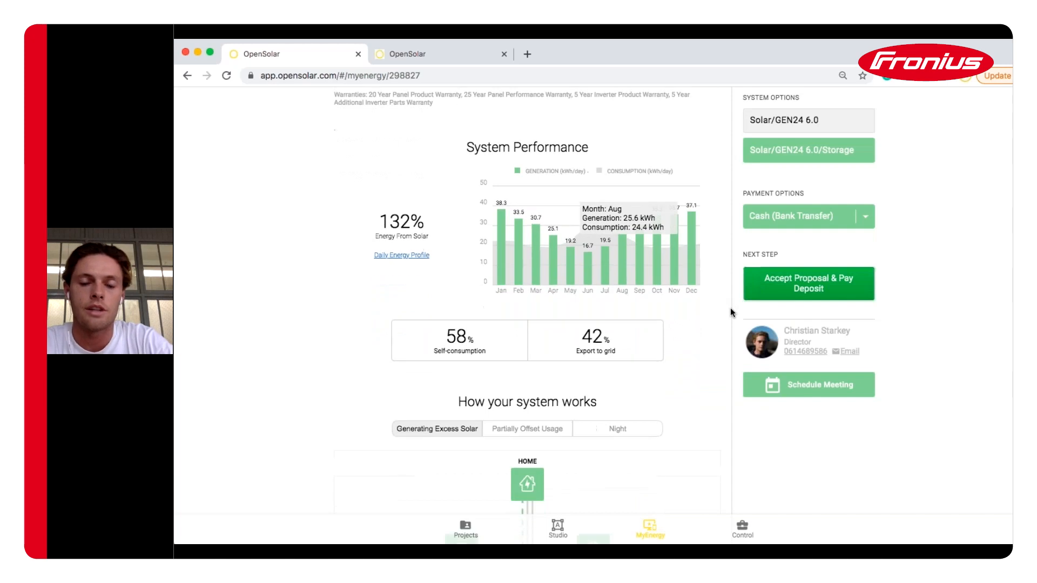
scroll(730, 312, down, 5)
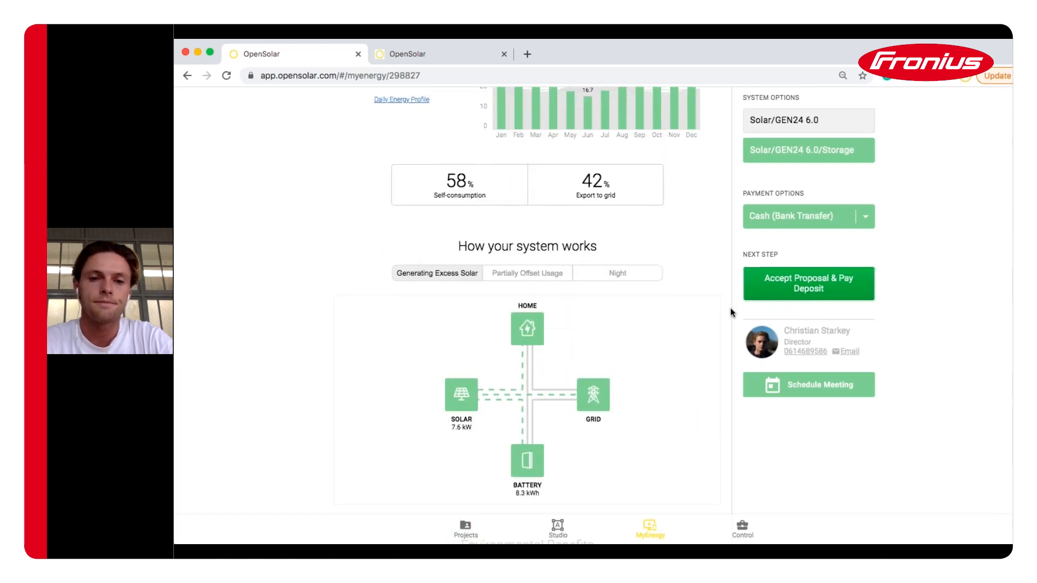
scroll(730, 310, down, 3)
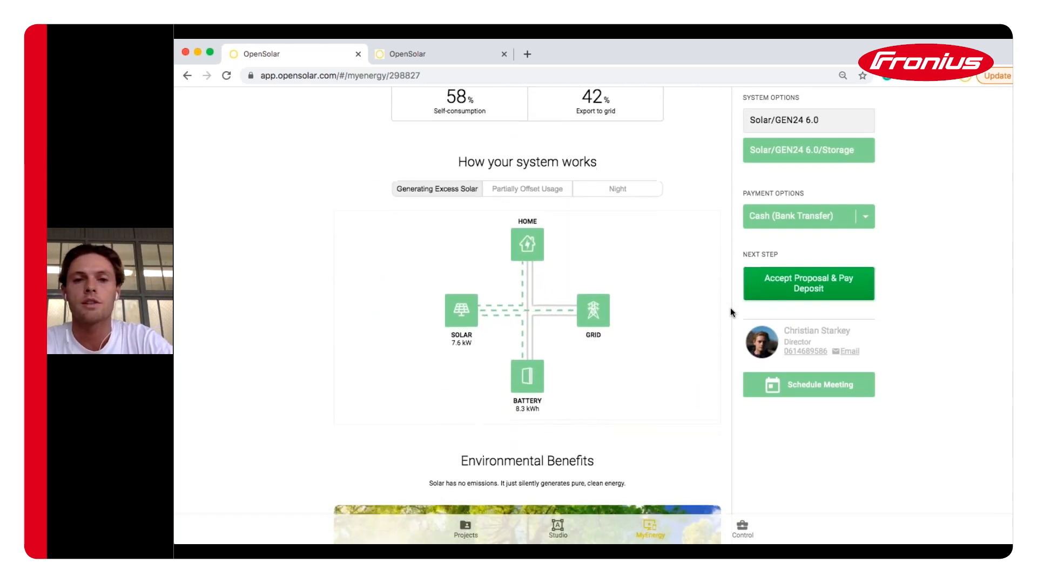
click(802, 129)
Scroll down to the payment section and expand the payment options list
scroll(692, 297, down, 6)
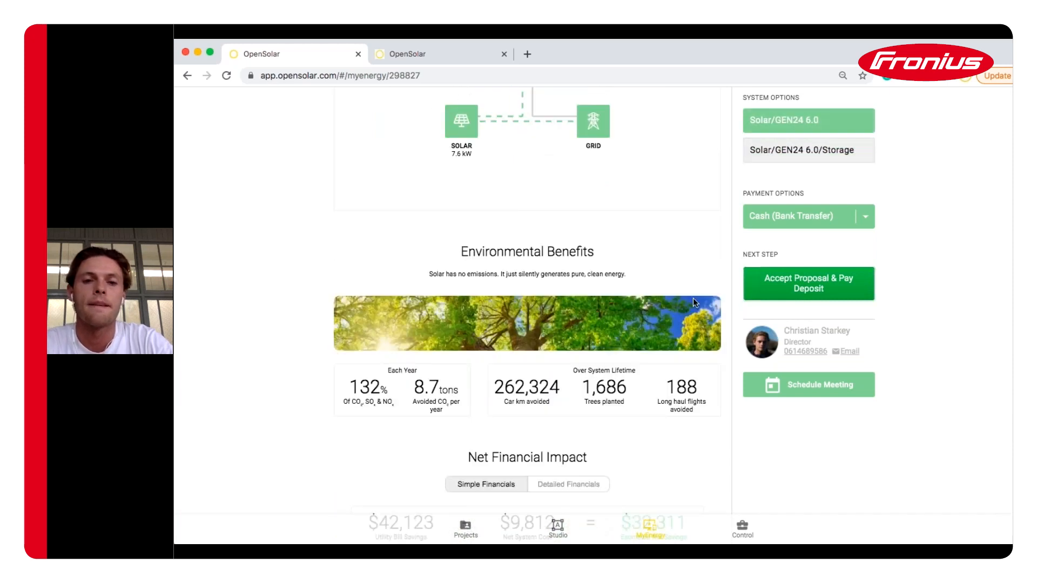
scroll(692, 297, down, 4)
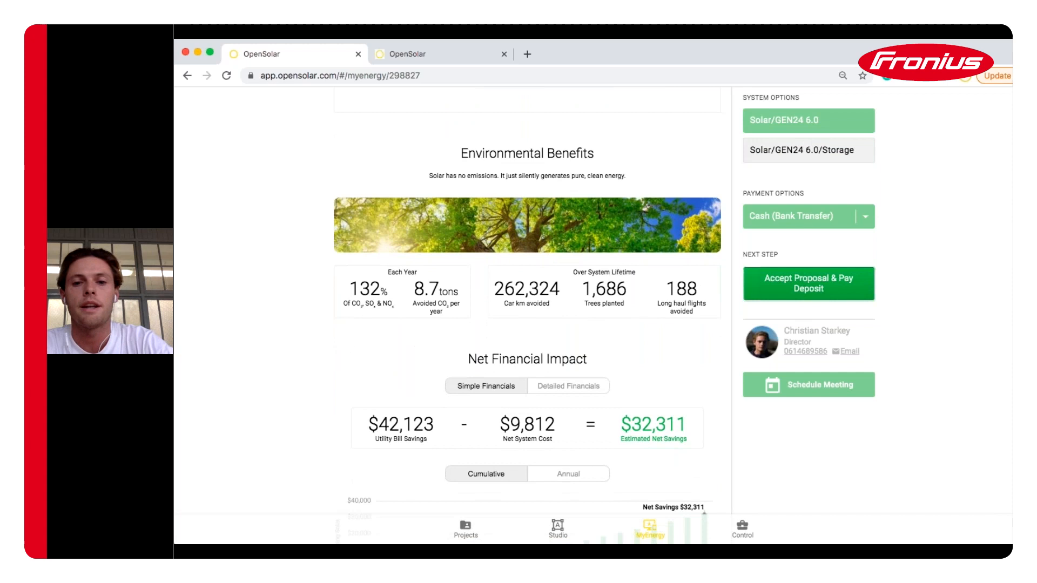
scroll(526, 313, down, 5)
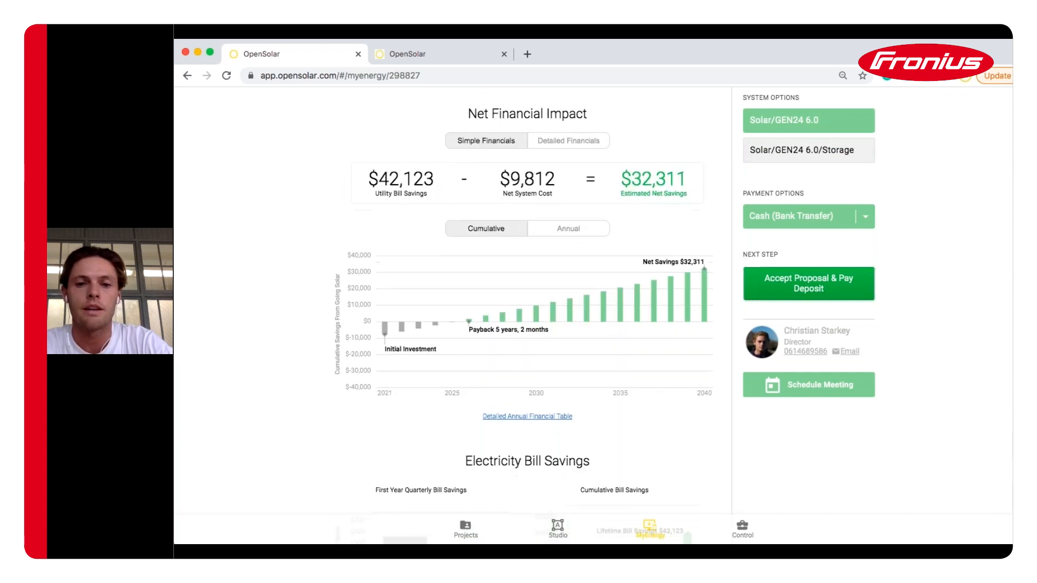
scroll(579, 307, down, 4)
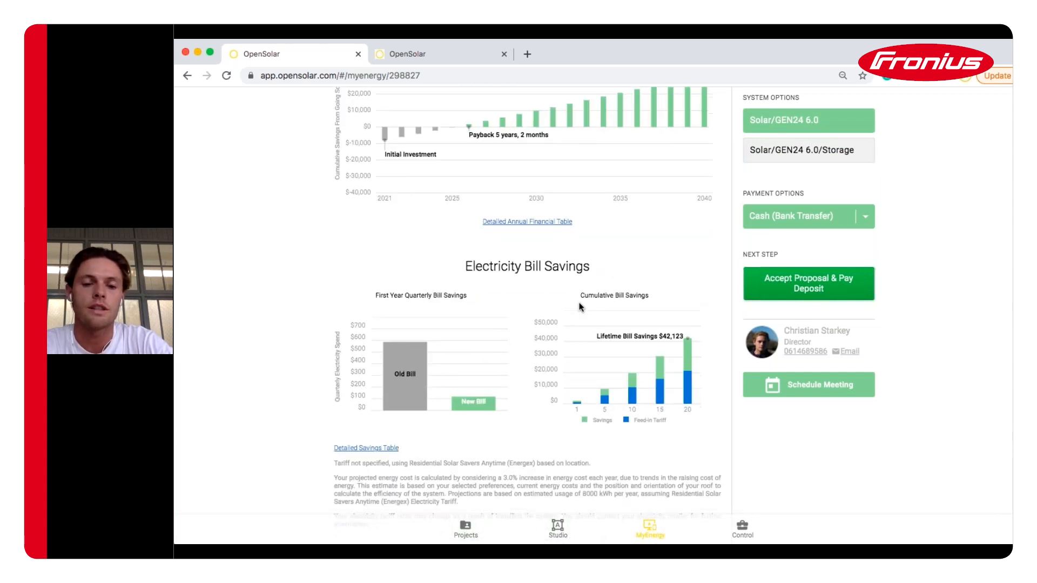
scroll(579, 307, down, 2)
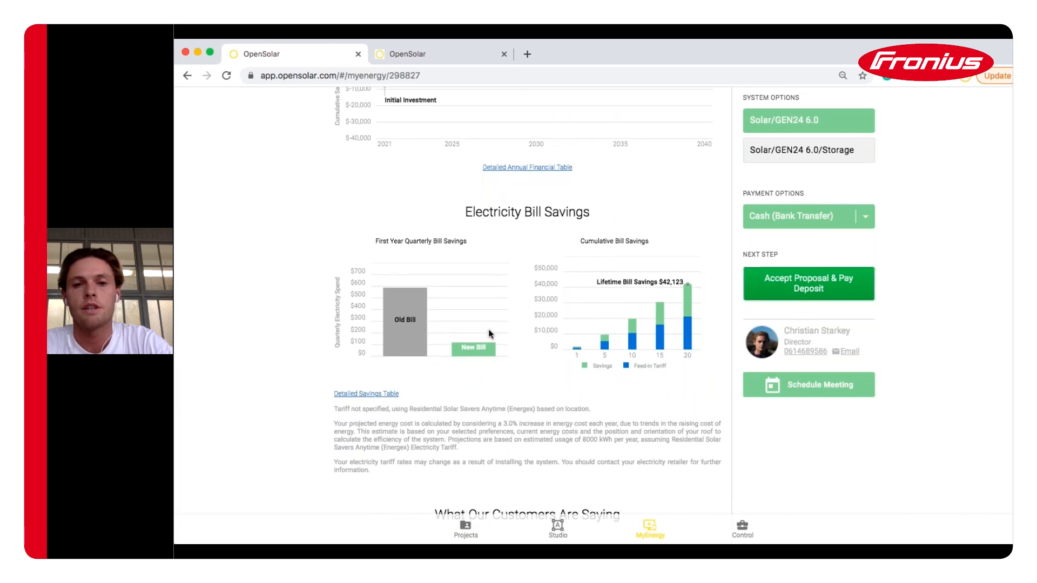
click(796, 217)
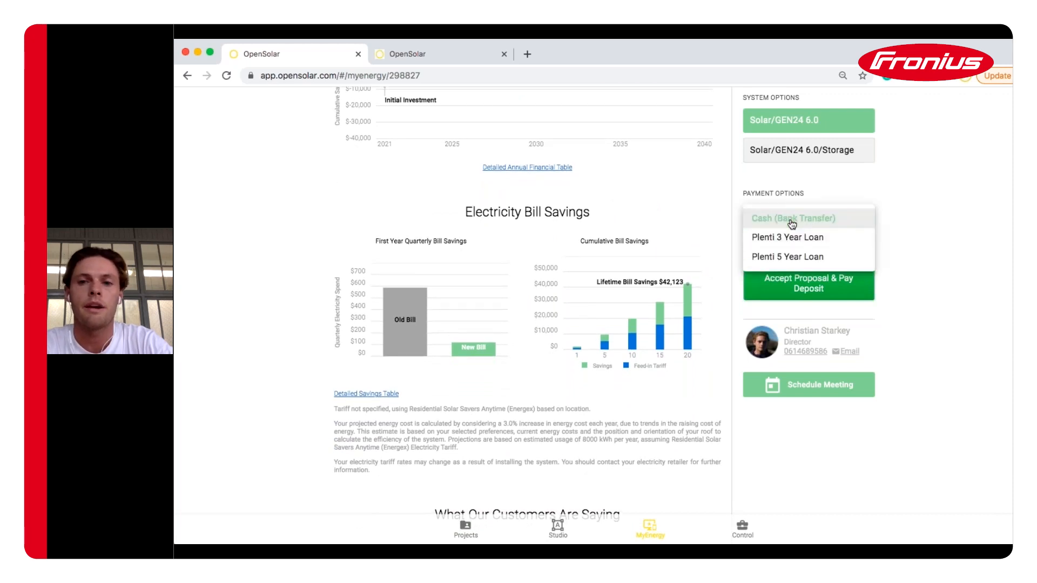
Choose the Plenti 5 Year Loan and keep the 60-month quote at $218.00 per month
click(790, 257)
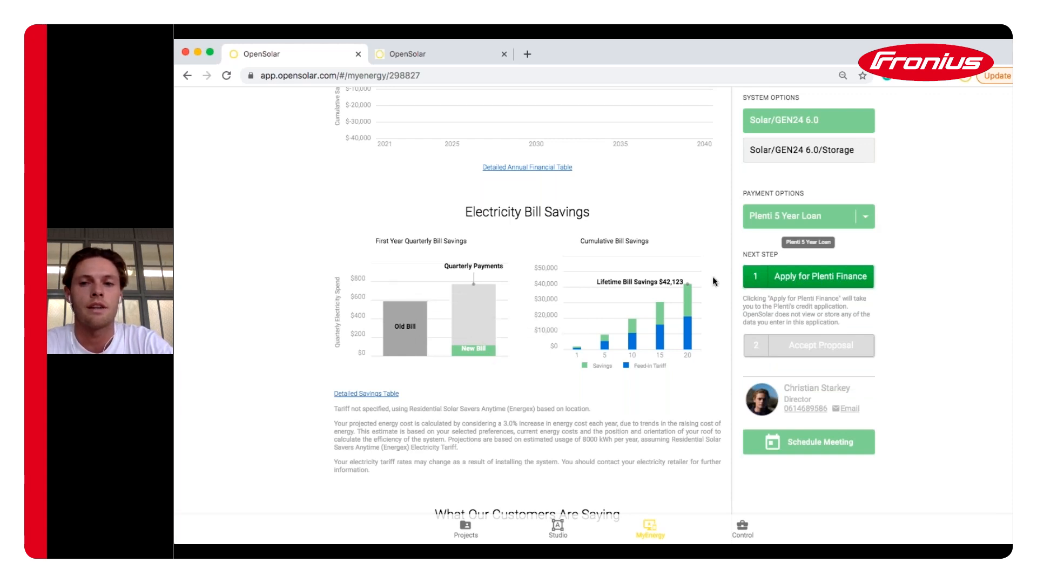
scroll(714, 319, down, 1)
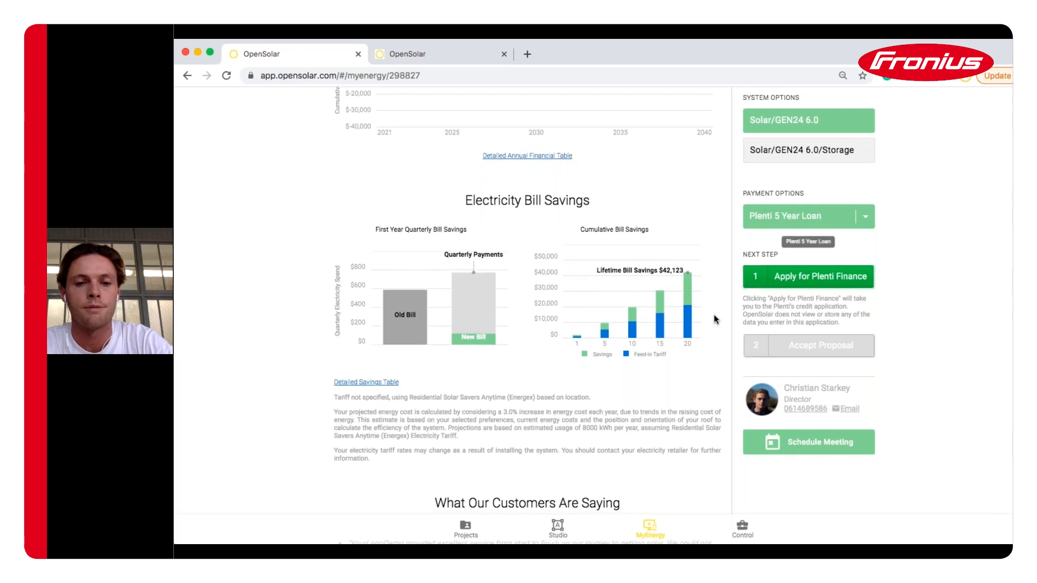
scroll(714, 319, down, 10)
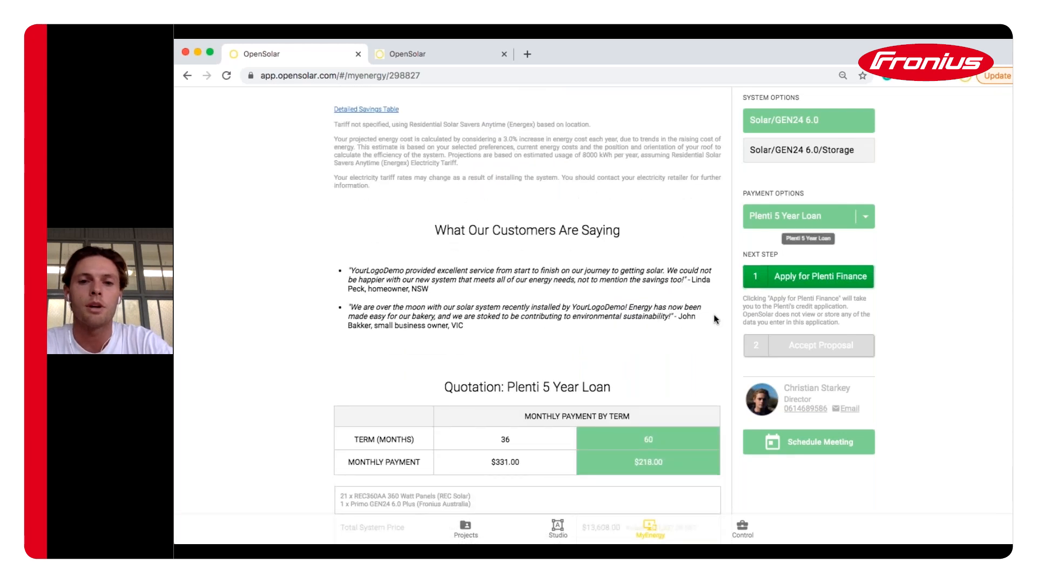
scroll(717, 303, down, 3)
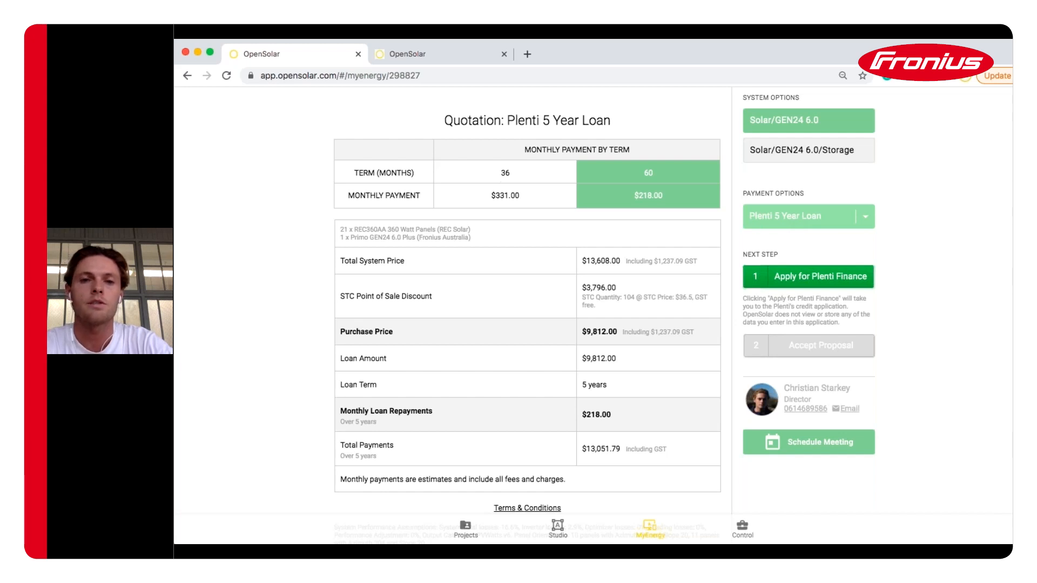
click(502, 177)
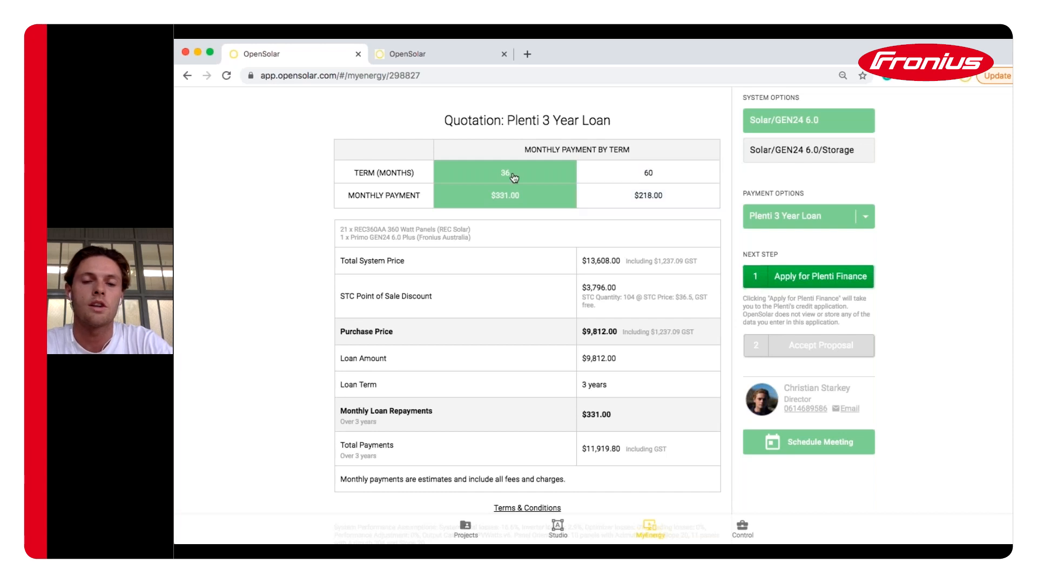
click(645, 184)
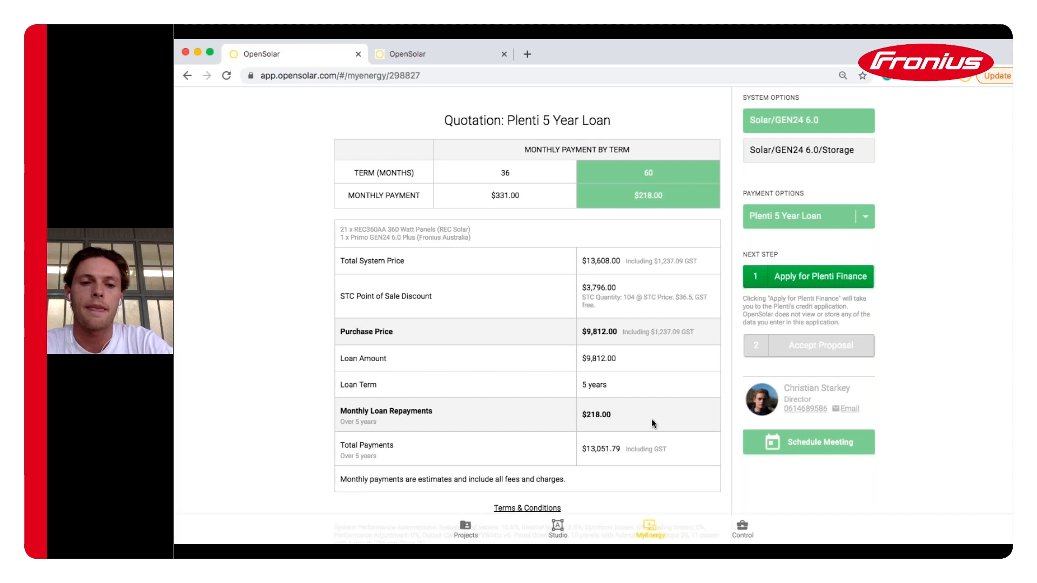
scroll(652, 419, down, 1)
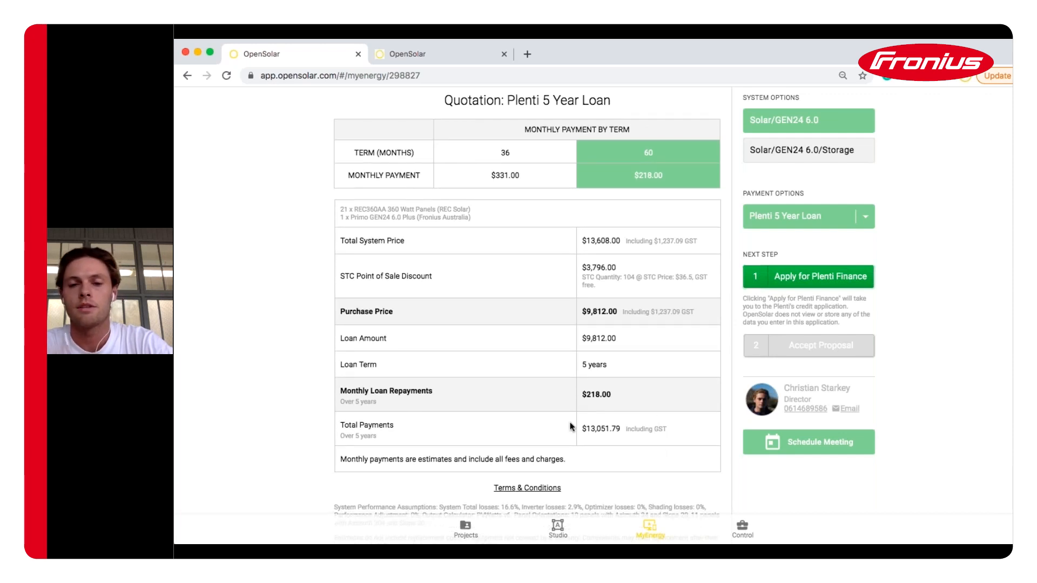
scroll(589, 425, down, 1)
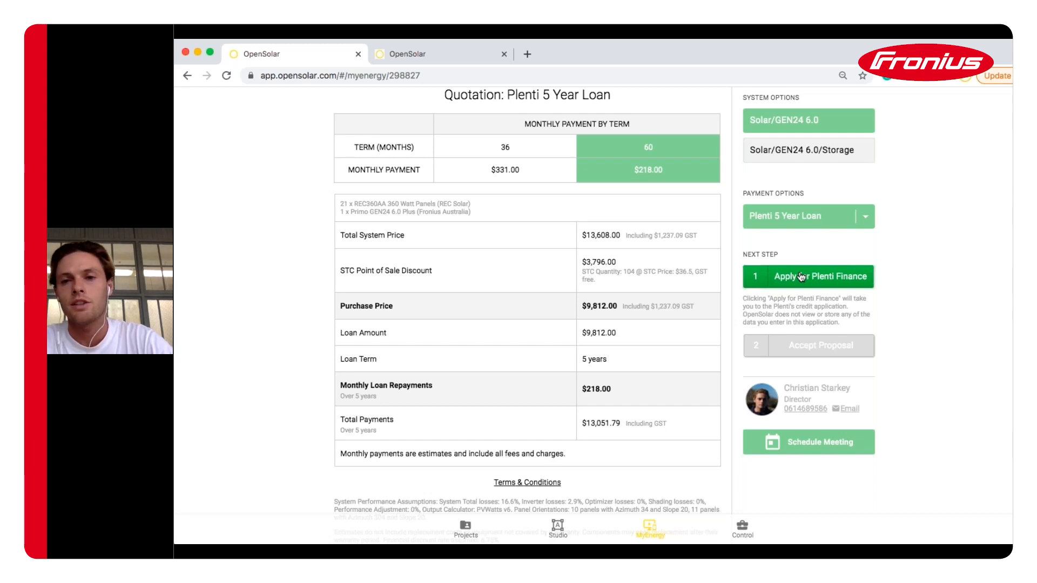
Switch payment to Cash (Bank Transfer), giving a $9,812.00 purchase price, and open the accept form
click(811, 226)
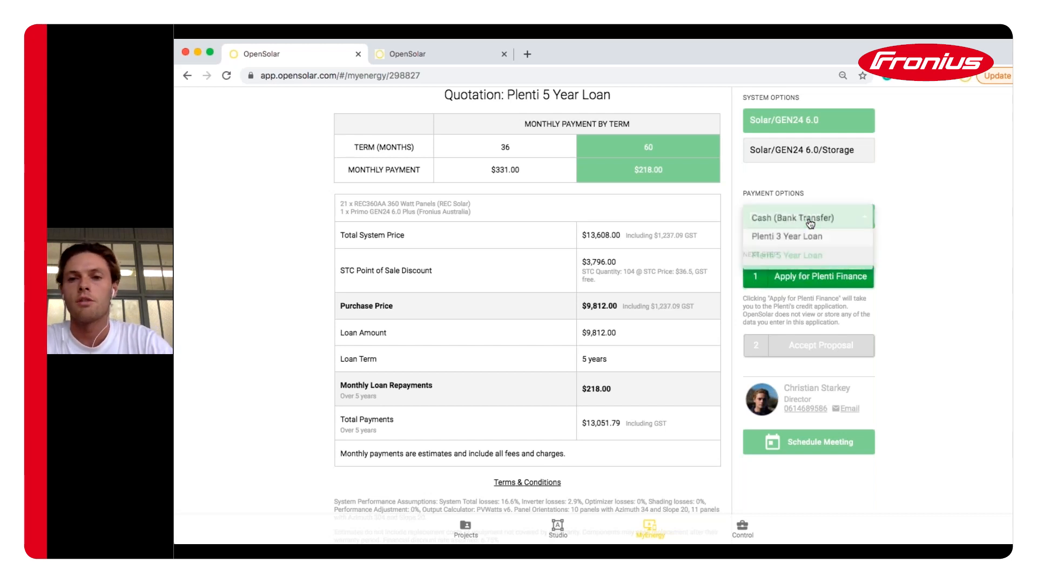
click(802, 217)
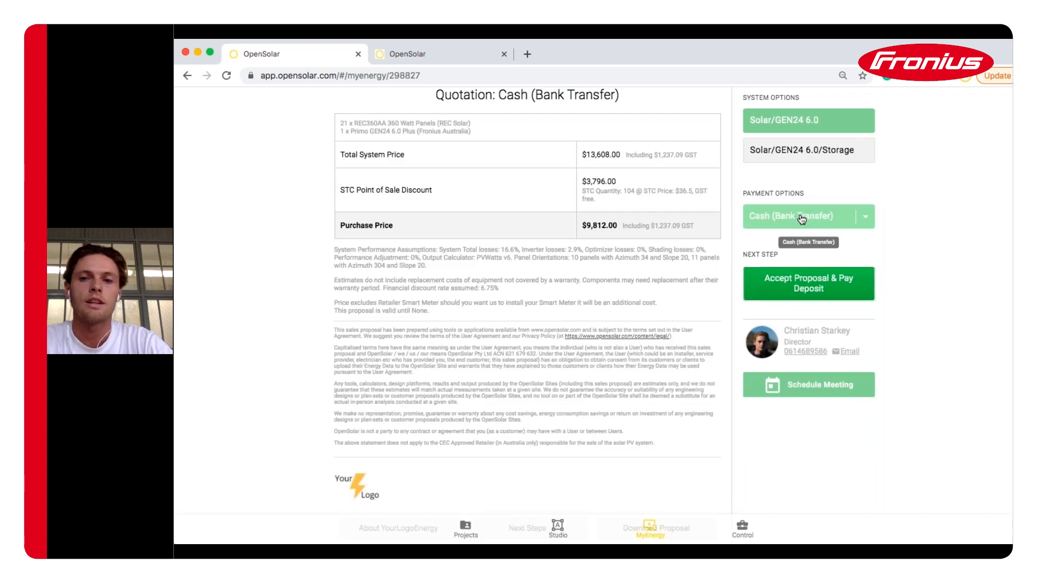
click(808, 284)
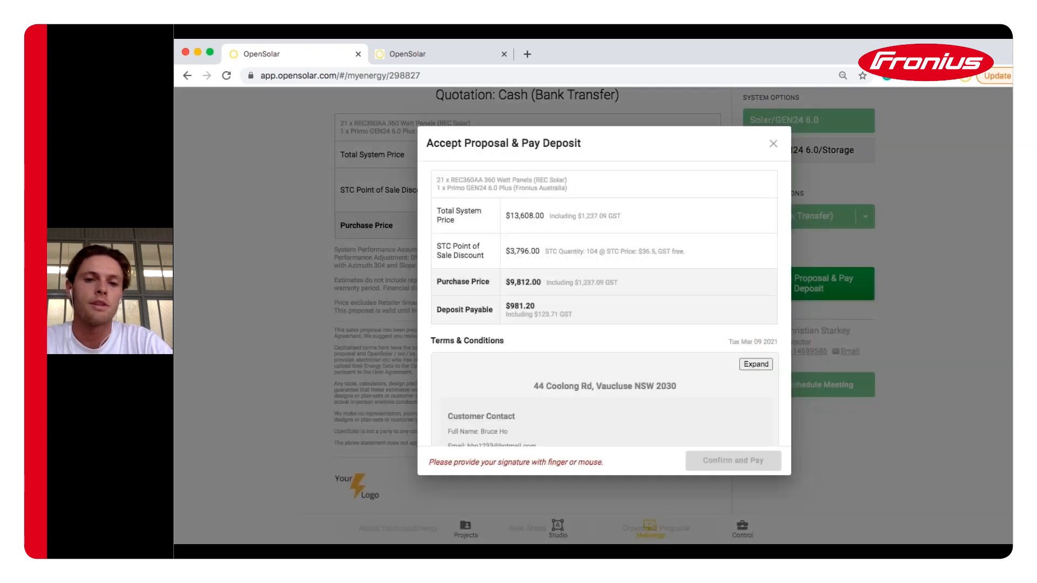
Sign the proposal, tick the terms confirmation, close the form unpaid and scroll to the end
scroll(590, 319, down, 4)
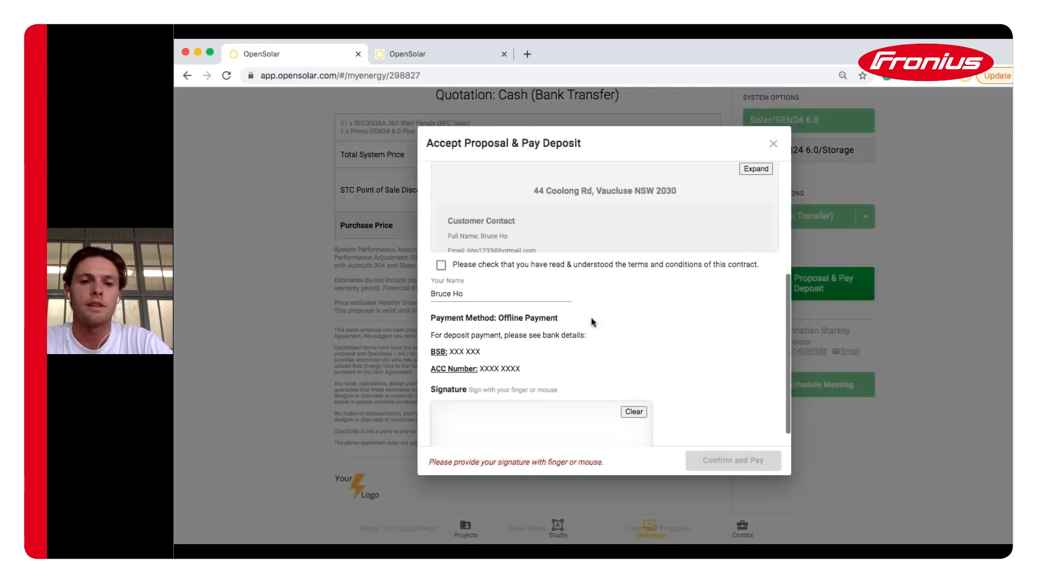
scroll(591, 318, down, 1)
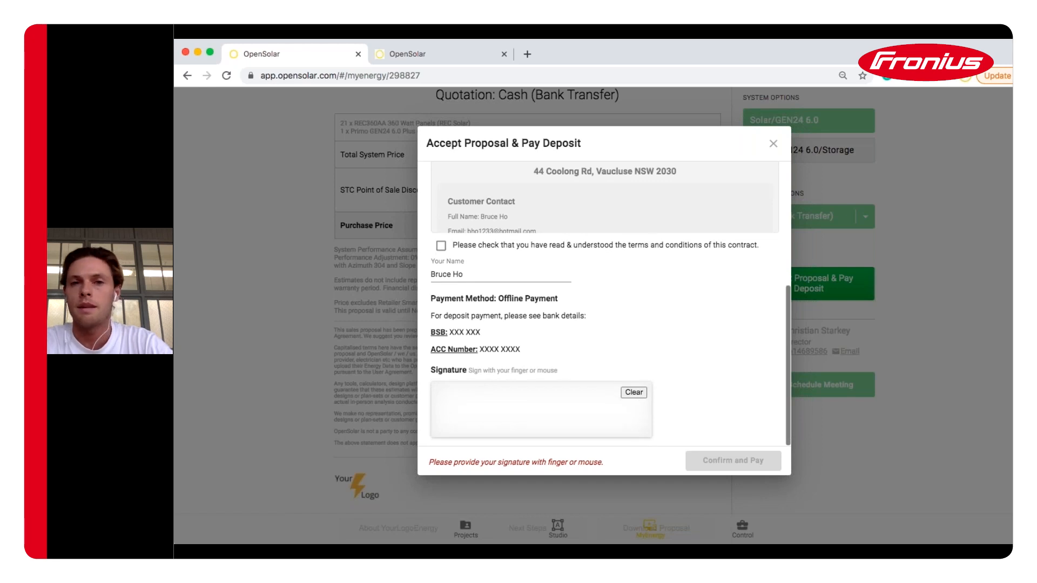
drag(464, 404, 603, 395)
click(441, 247)
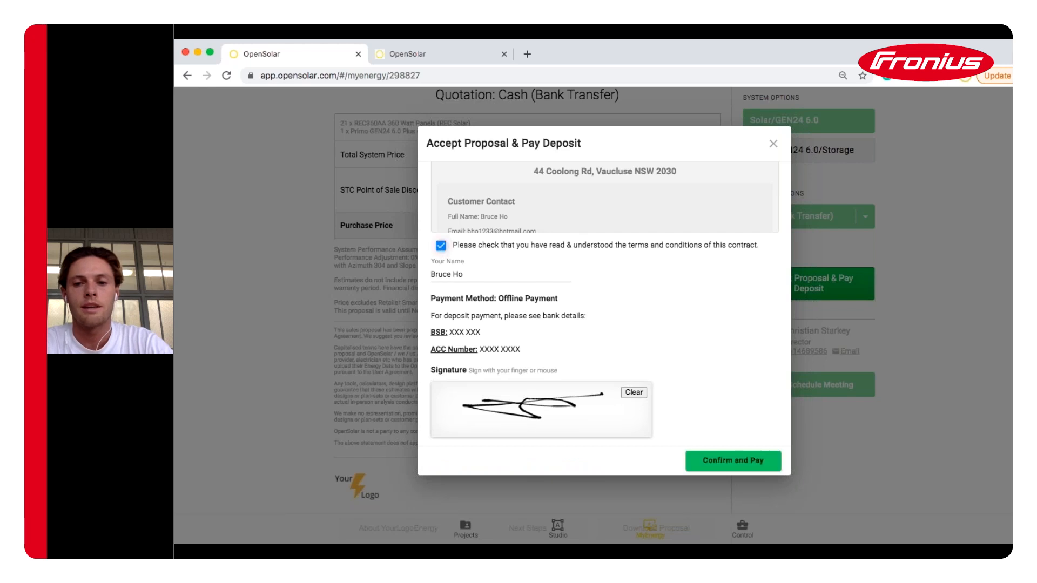
click(774, 145)
scroll(632, 282, down, 1)
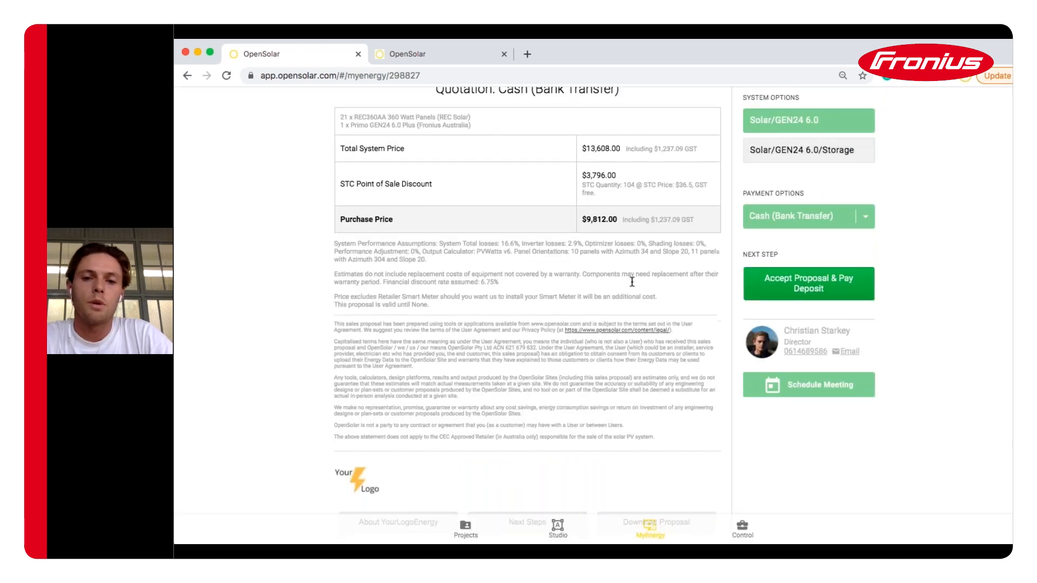
scroll(632, 282, down, 3)
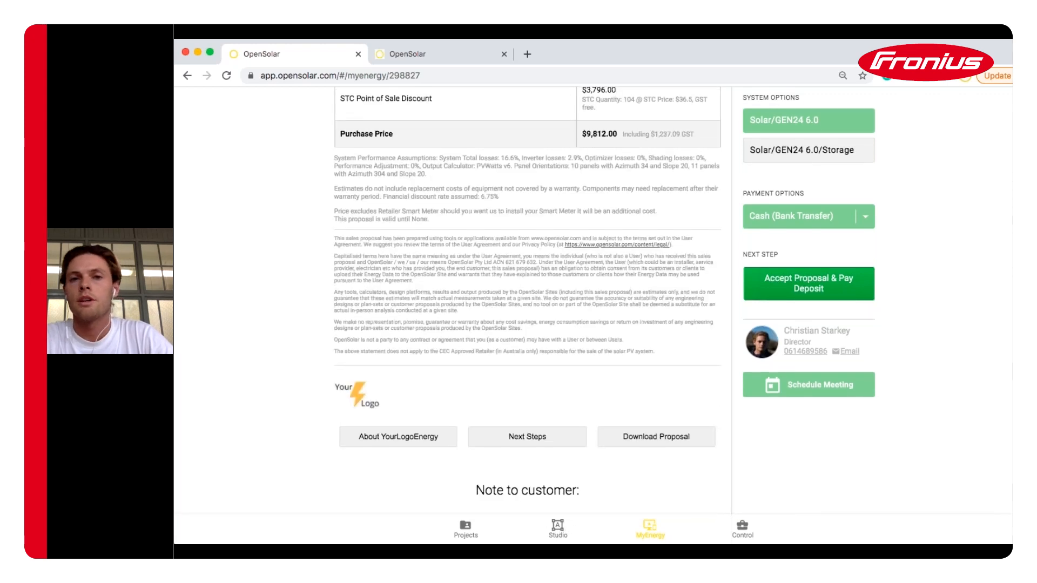
View the Download Proposal options, return to My Energy, and scroll up to the $9,812 summary
click(649, 438)
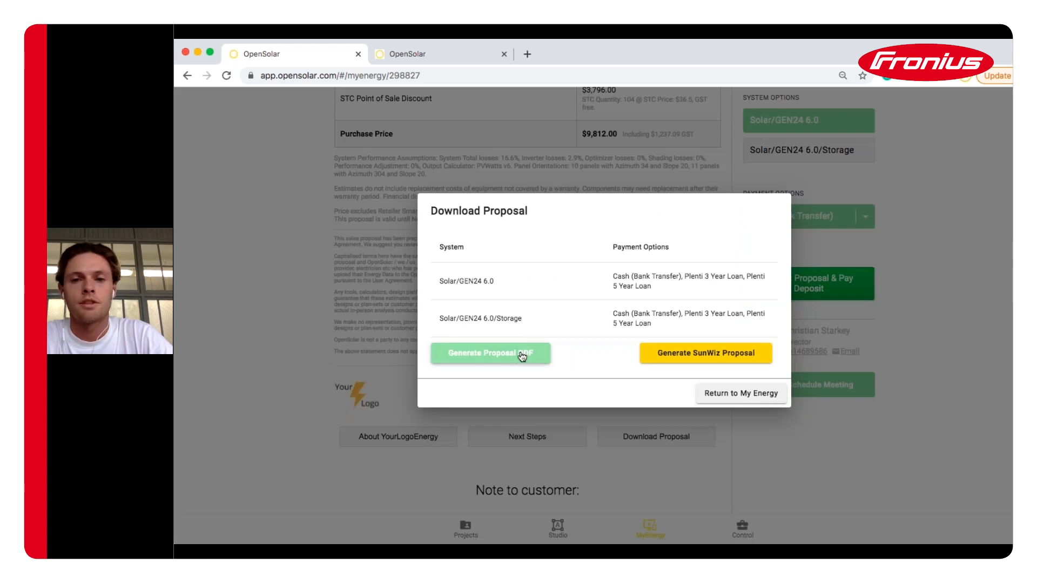
click(726, 395)
scroll(731, 391, up, 15)
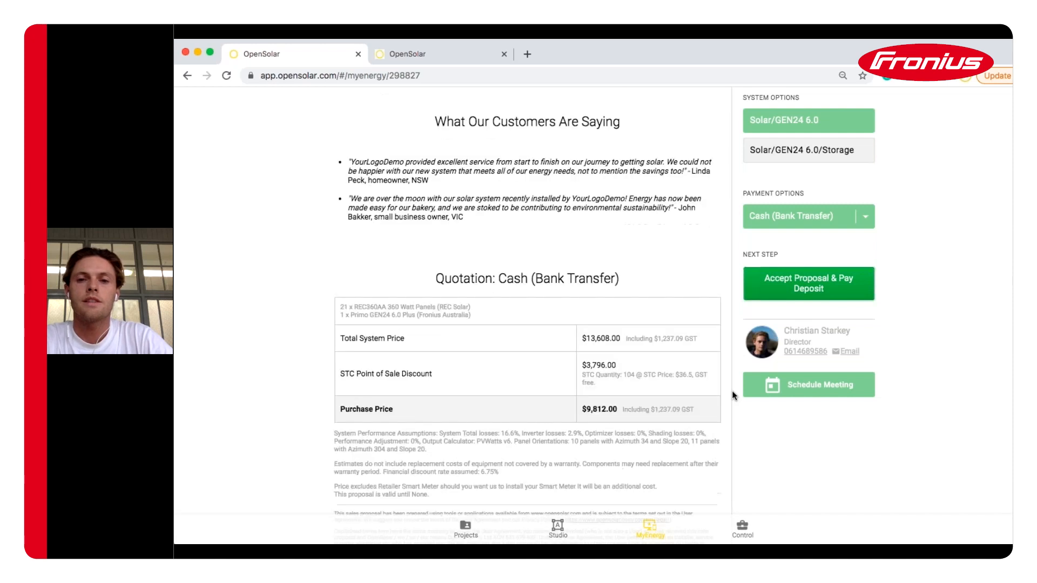
scroll(731, 390, up, 10)
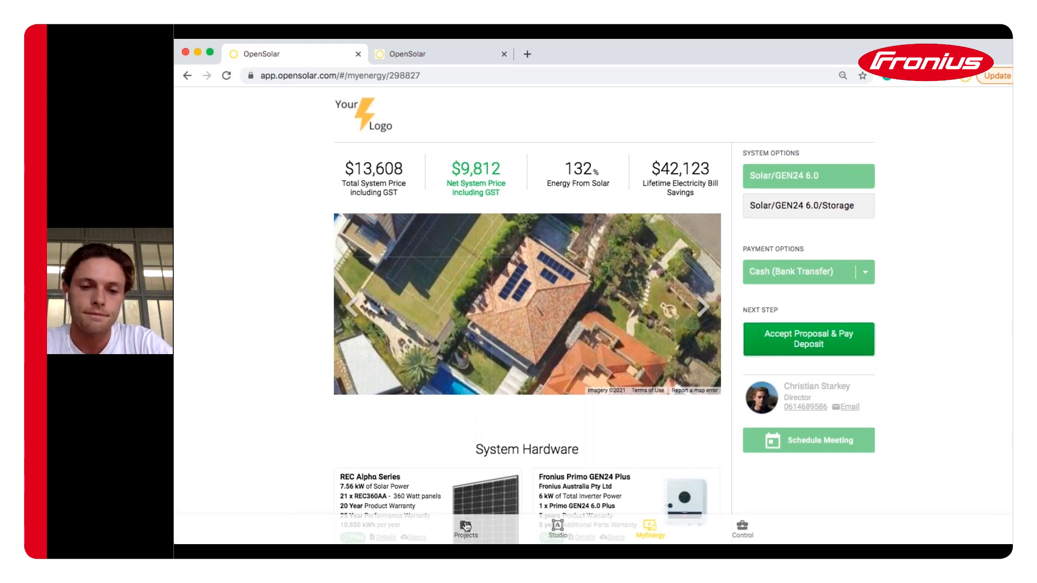
In Control > Design & Hardware > Inverters, start a new activation and search 'fronius gen'
click(741, 528)
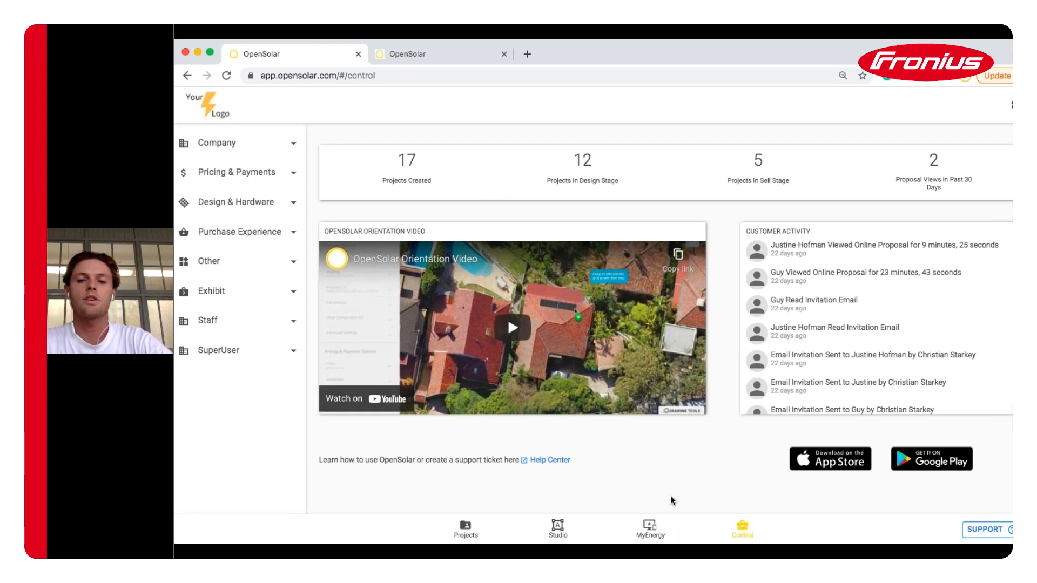
click(240, 206)
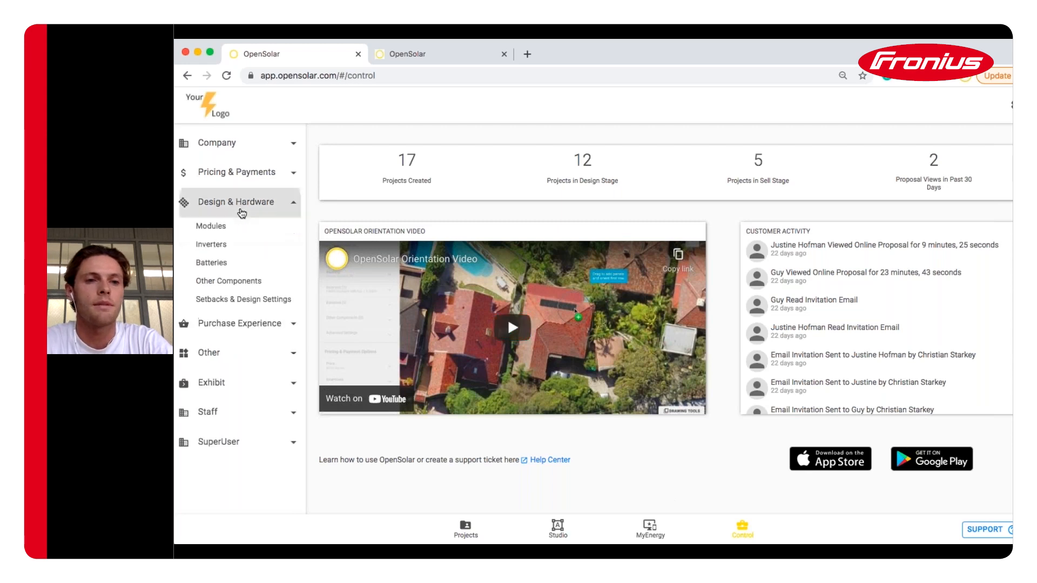
click(216, 247)
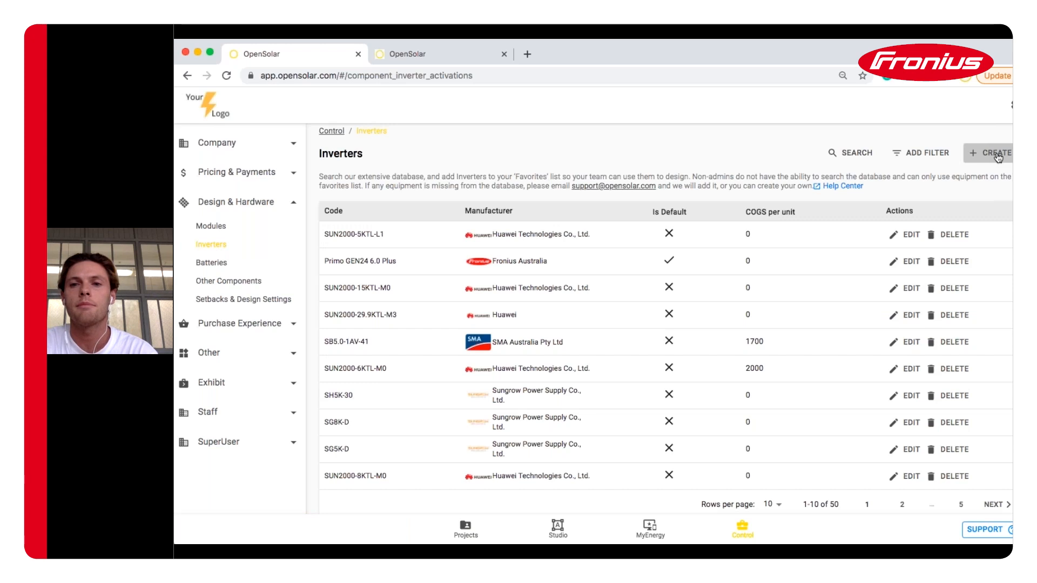
click(997, 154)
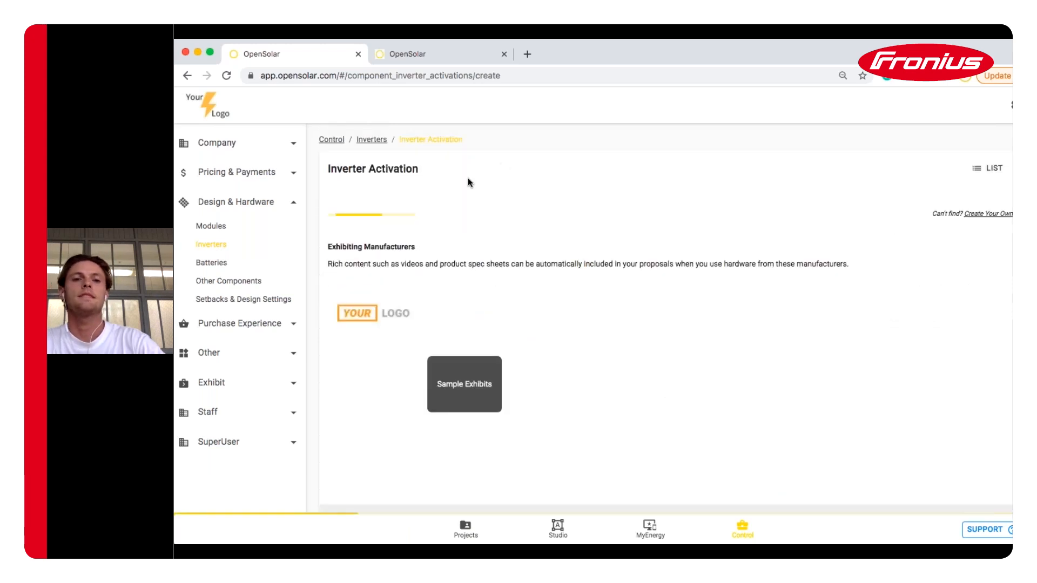
click(394, 219)
text(fron)
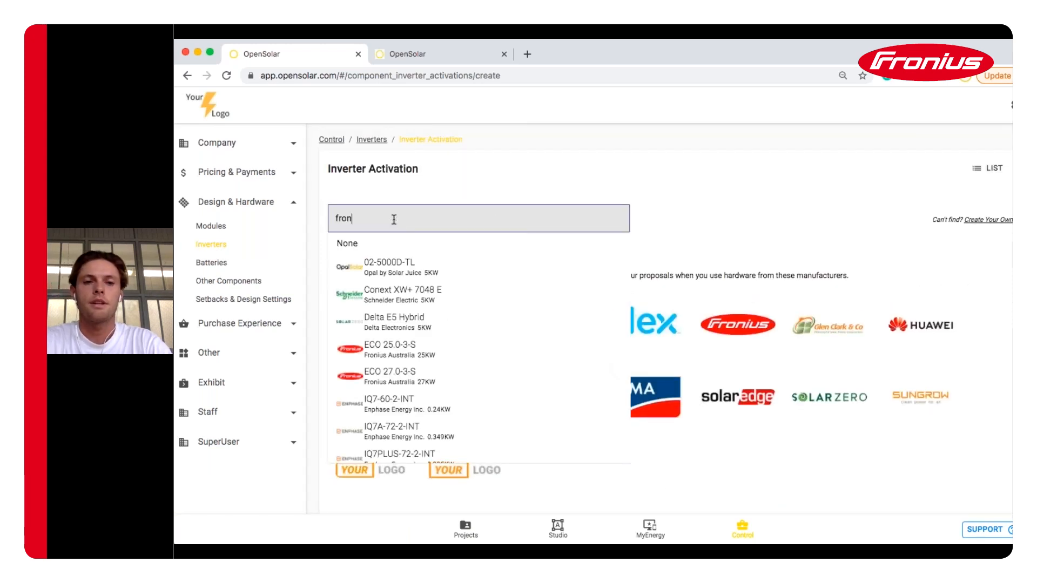
text(ius gen)
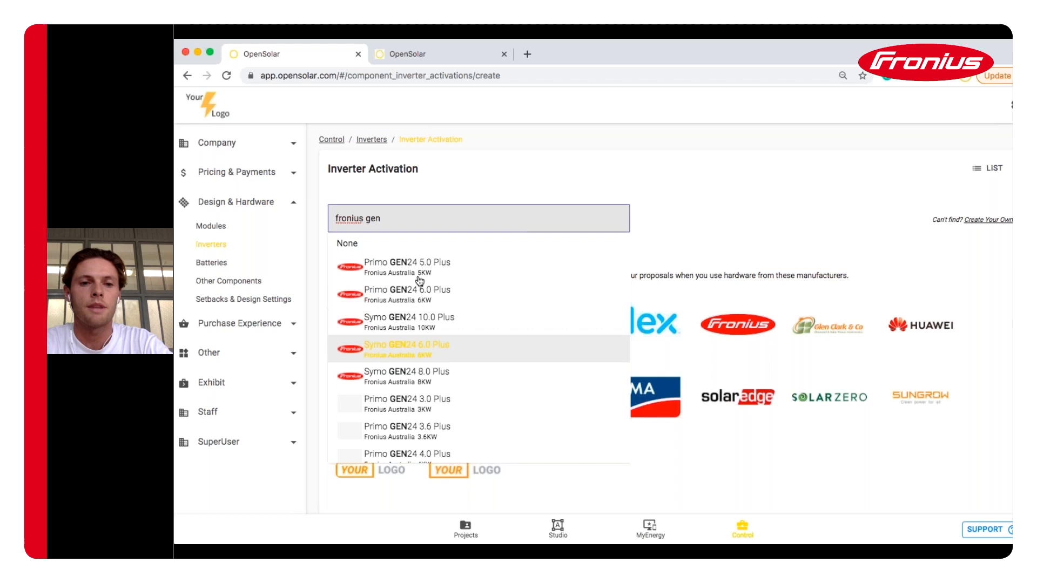
Choose the Symo GEN24 8.0 Plus inverter, save it, and check it in the Inverters list
click(414, 377)
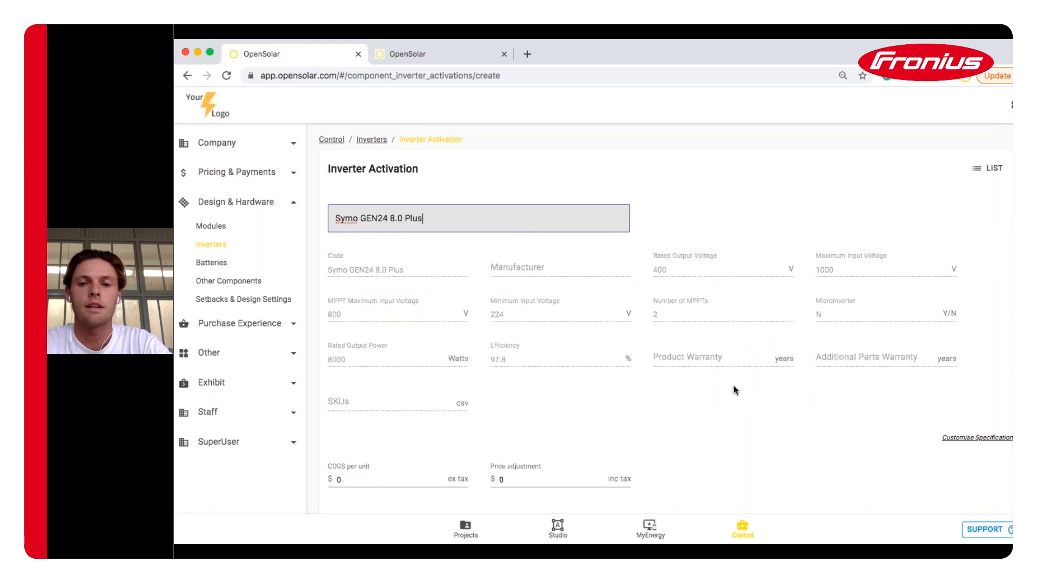
scroll(728, 413, down, 1)
scroll(727, 414, down, 3)
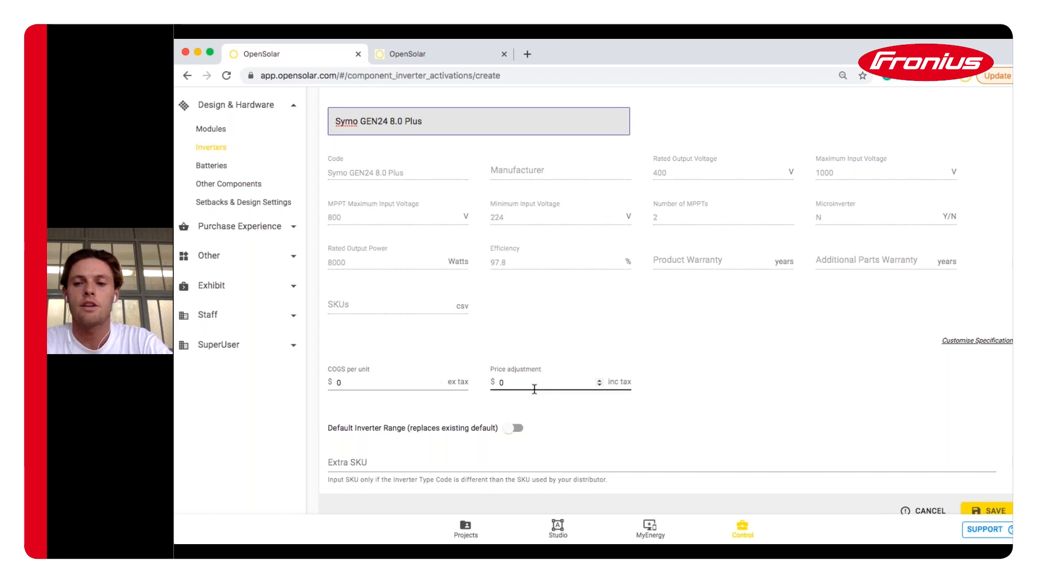
scroll(534, 388, down, 1)
click(988, 478)
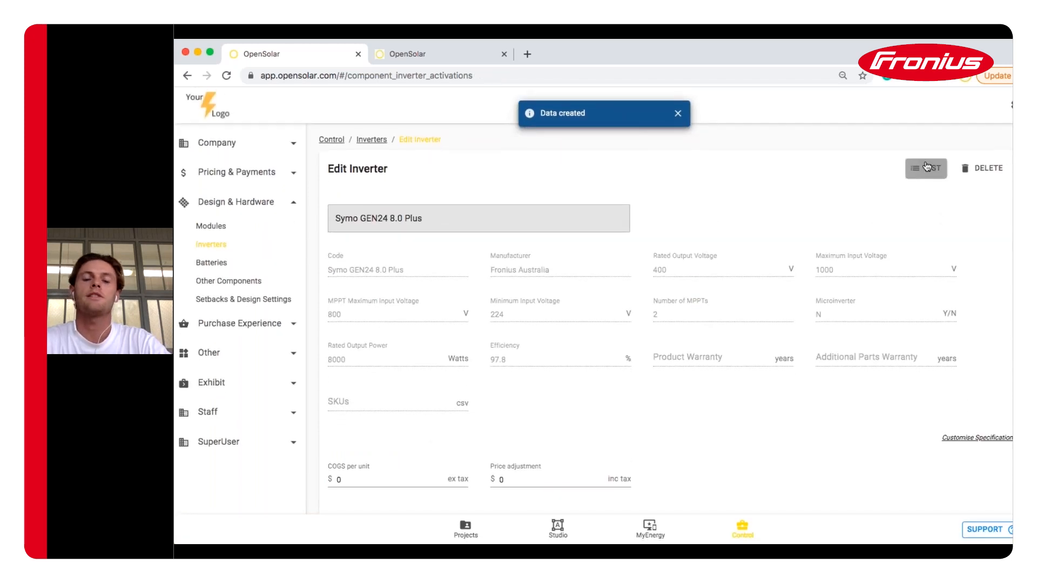
click(927, 167)
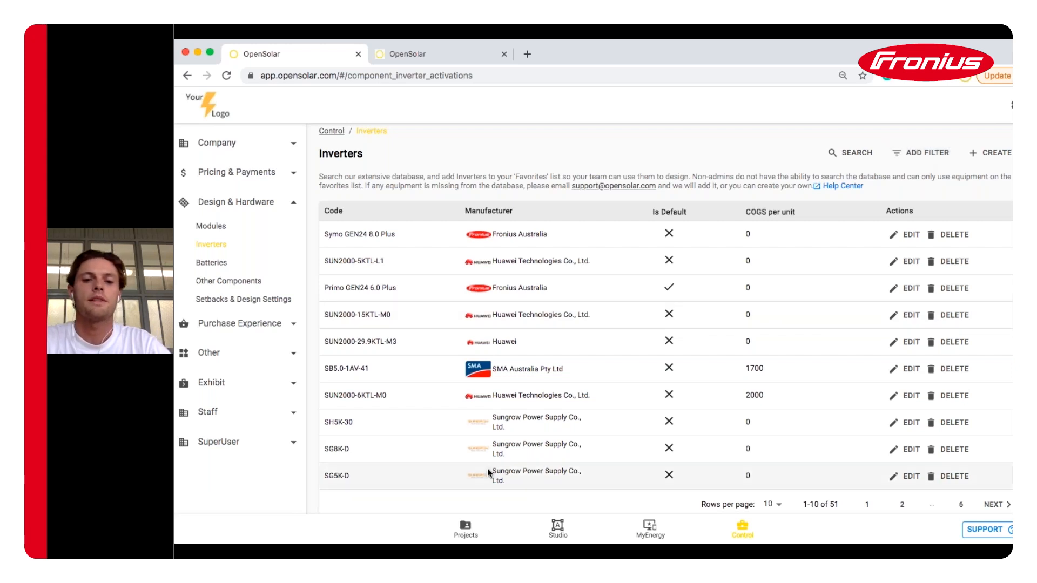
click(464, 530)
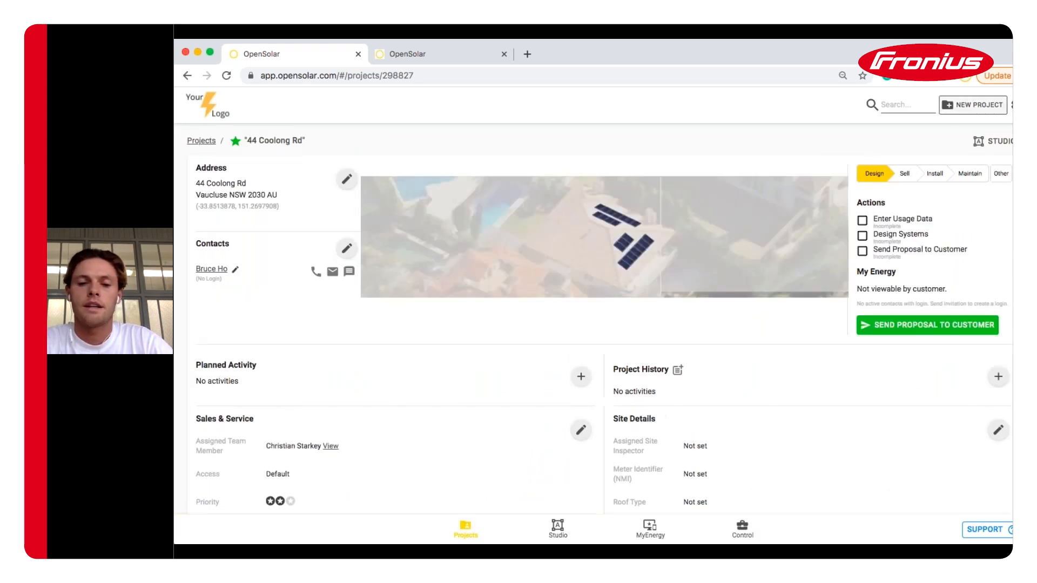
Bring up the All Projects list of 17 projects and scroll through it
click(462, 532)
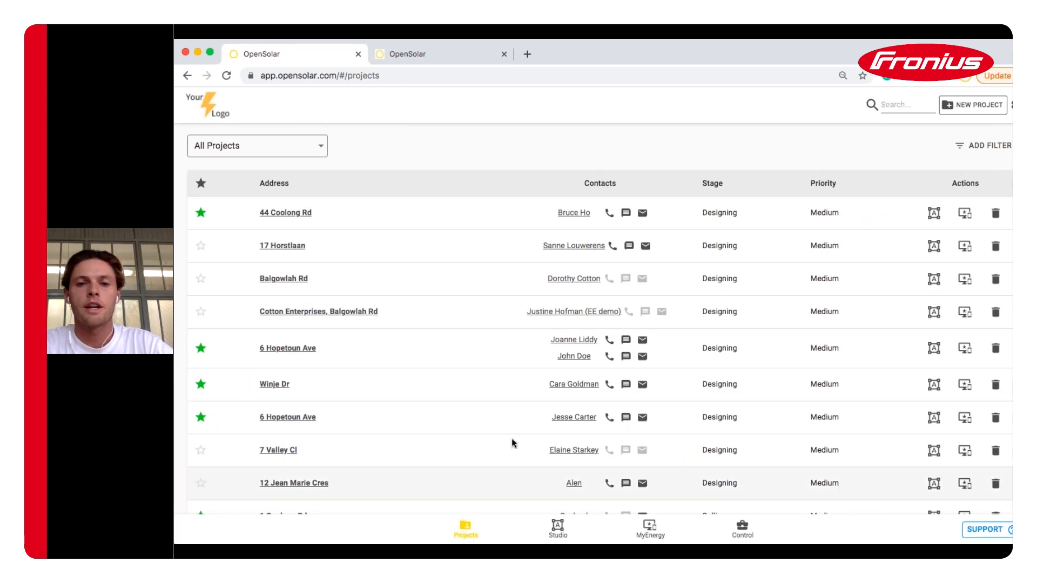
scroll(516, 428, down, 1)
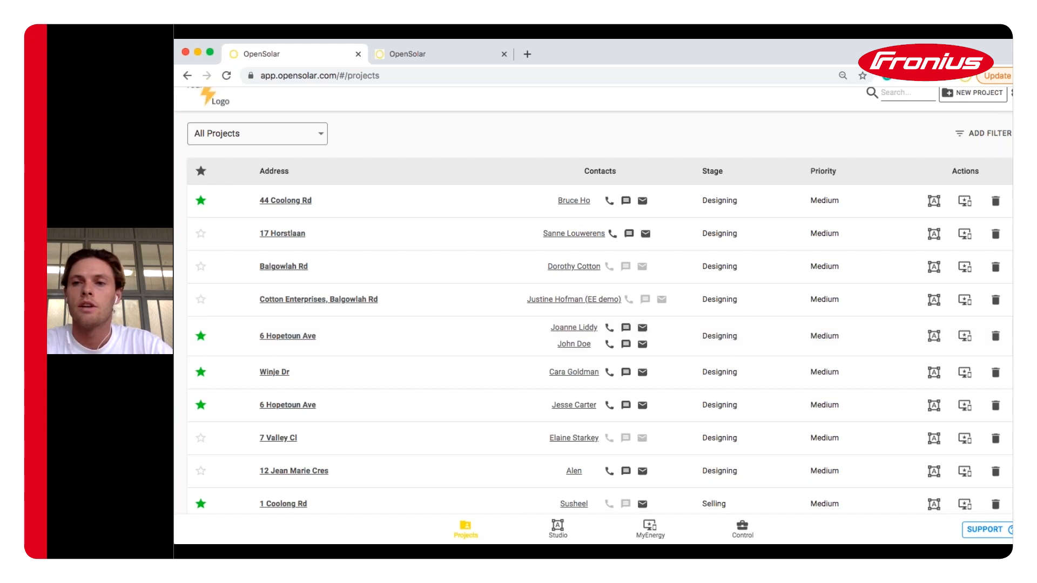
scroll(986, 163, up, 1)
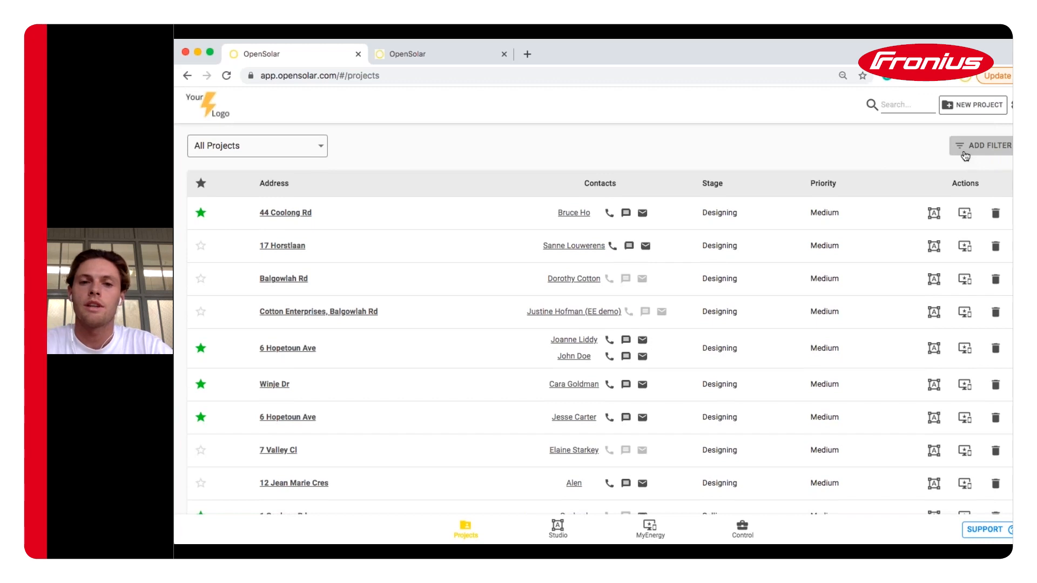
scroll(655, 361, down, 5)
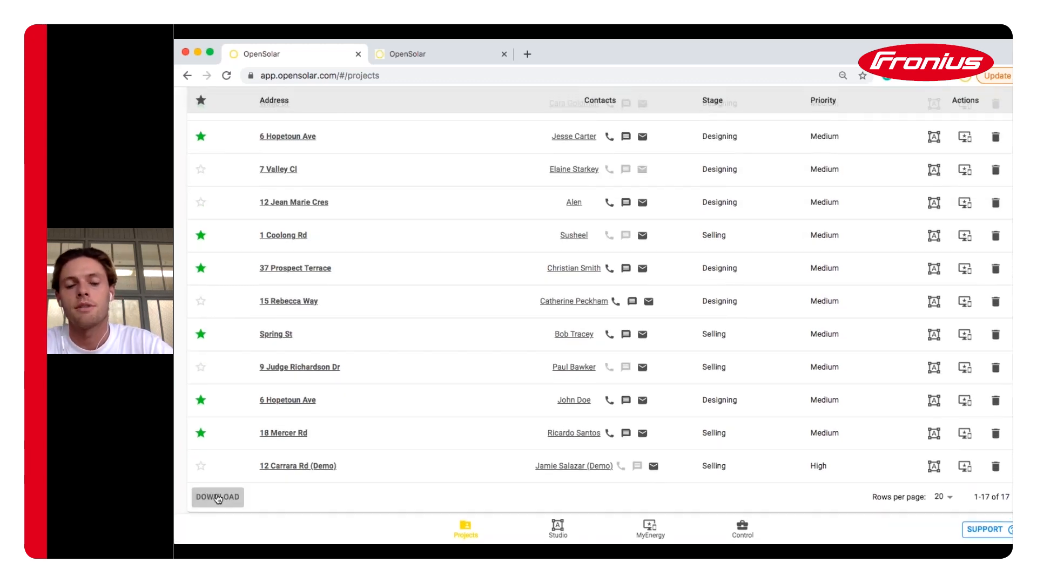
scroll(340, 426, up, 6)
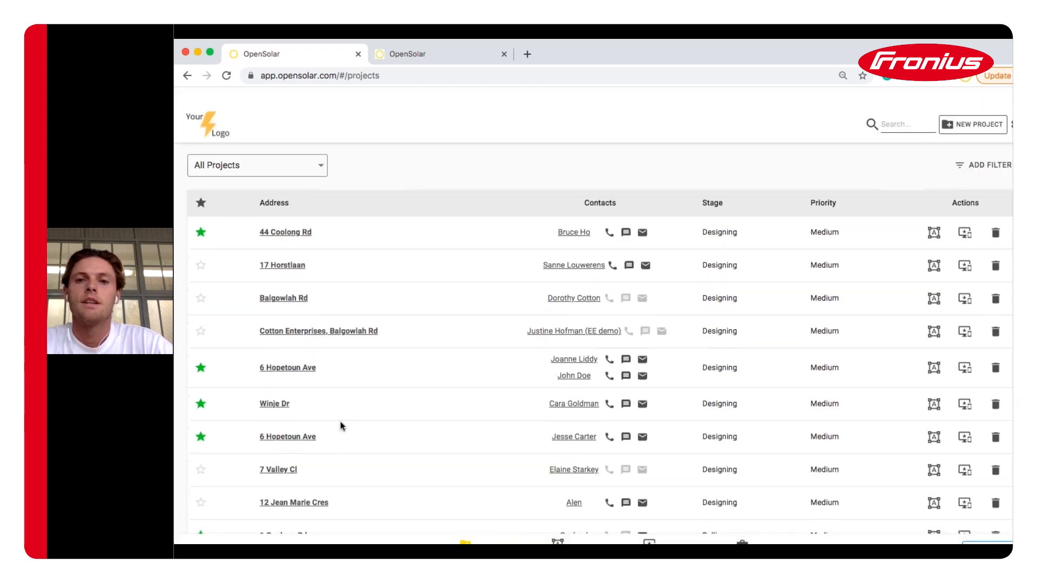
click(982, 107)
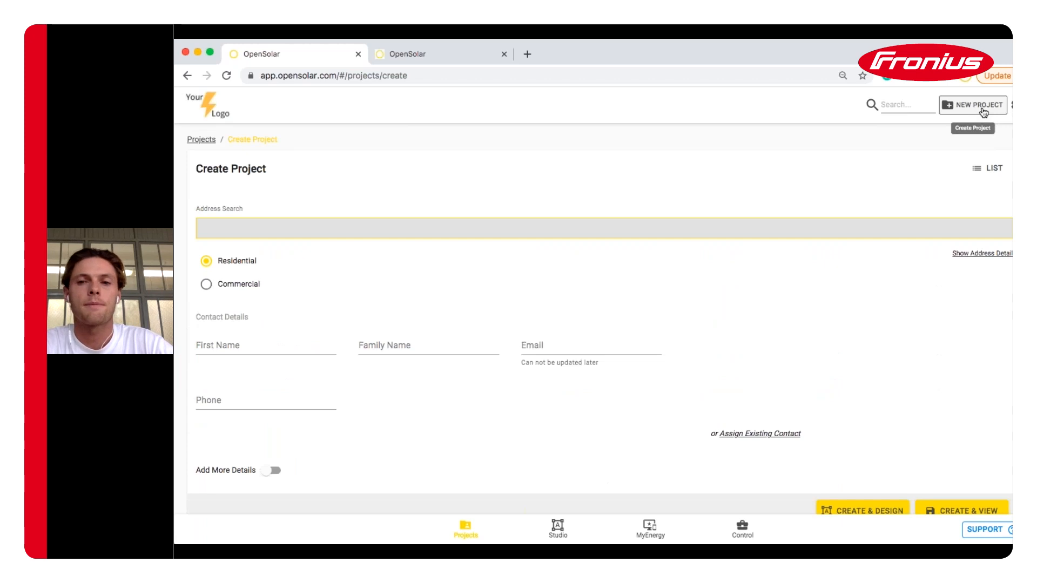
click(535, 229)
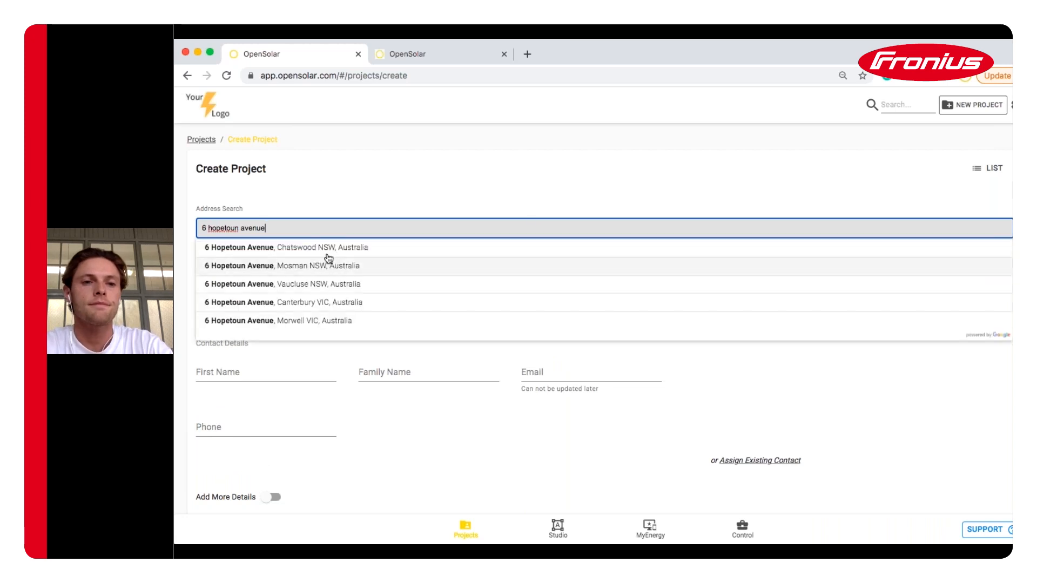
click(287, 284)
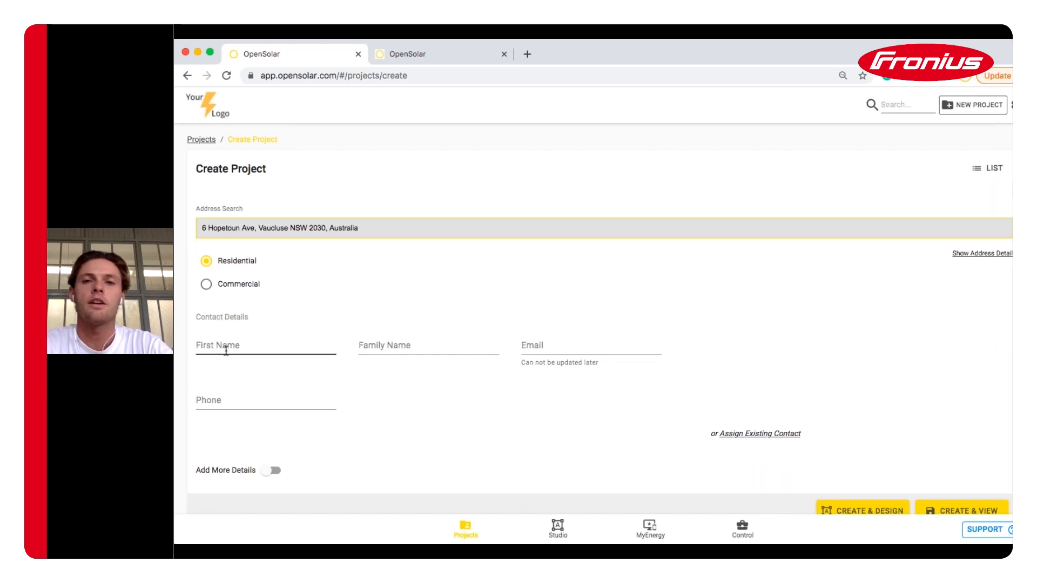
scroll(226, 350, down, 2)
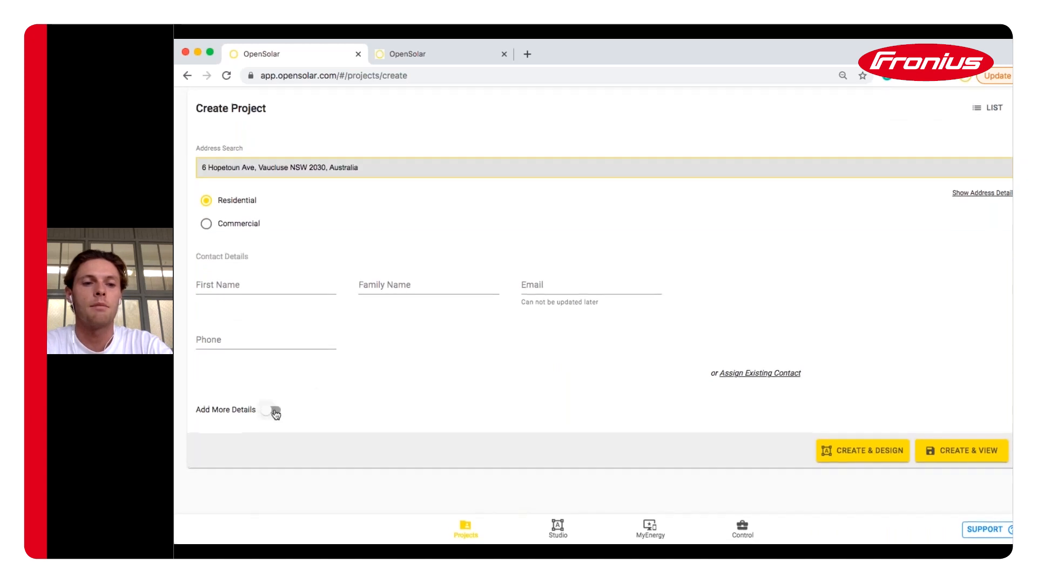
click(376, 397)
scroll(304, 403, down, 5)
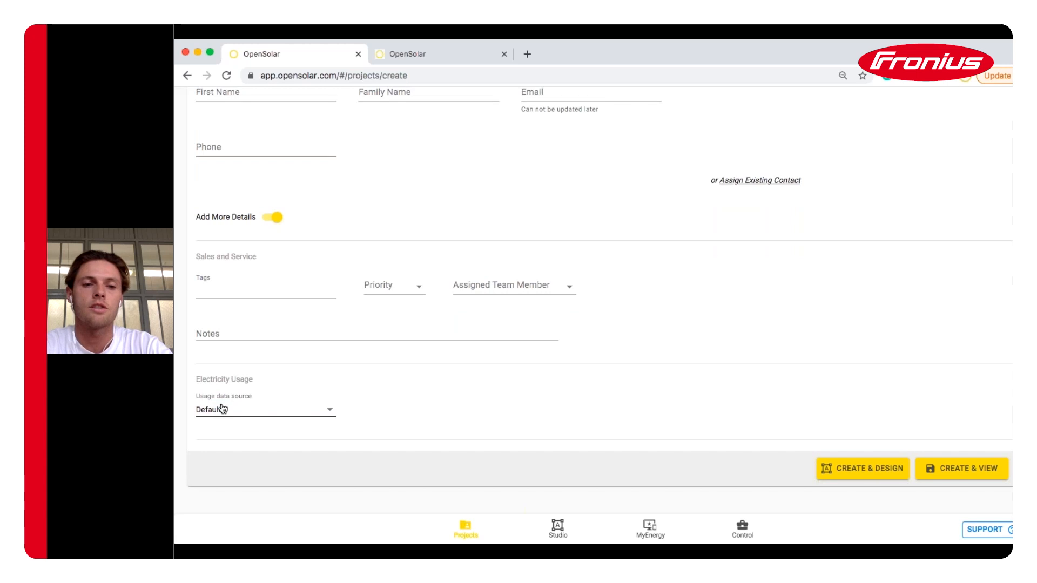
scroll(505, 344, up, 6)
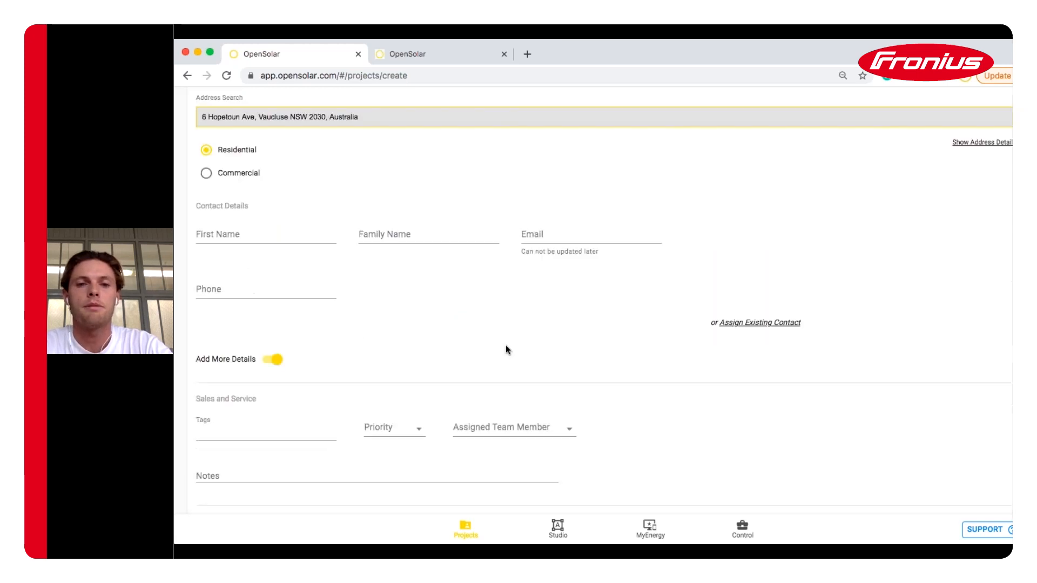
scroll(761, 351, down, 7)
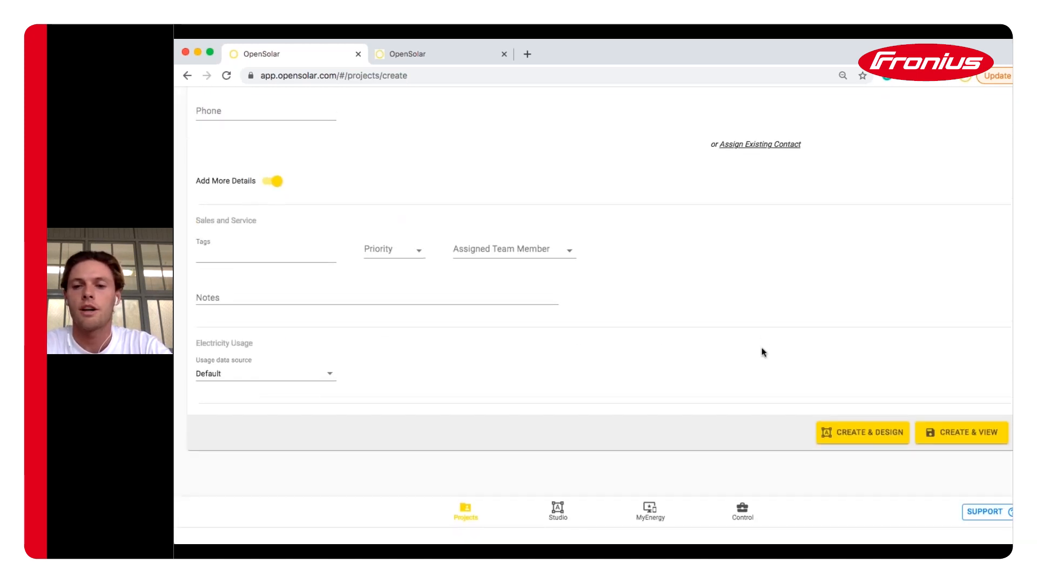
click(870, 450)
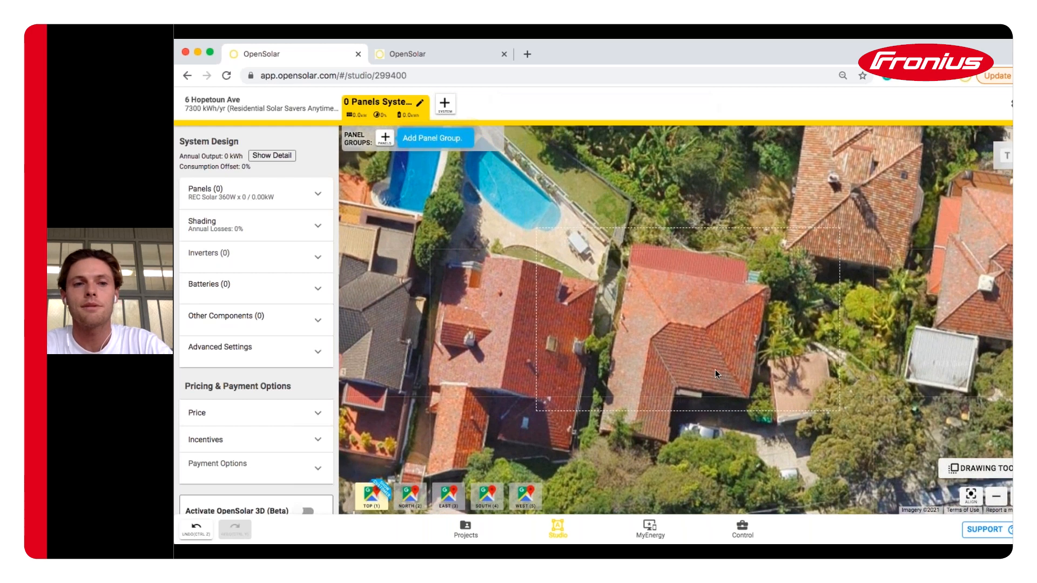
Browse the full module database but keep the REC Solar 360W (REC360AA) panel type
click(292, 196)
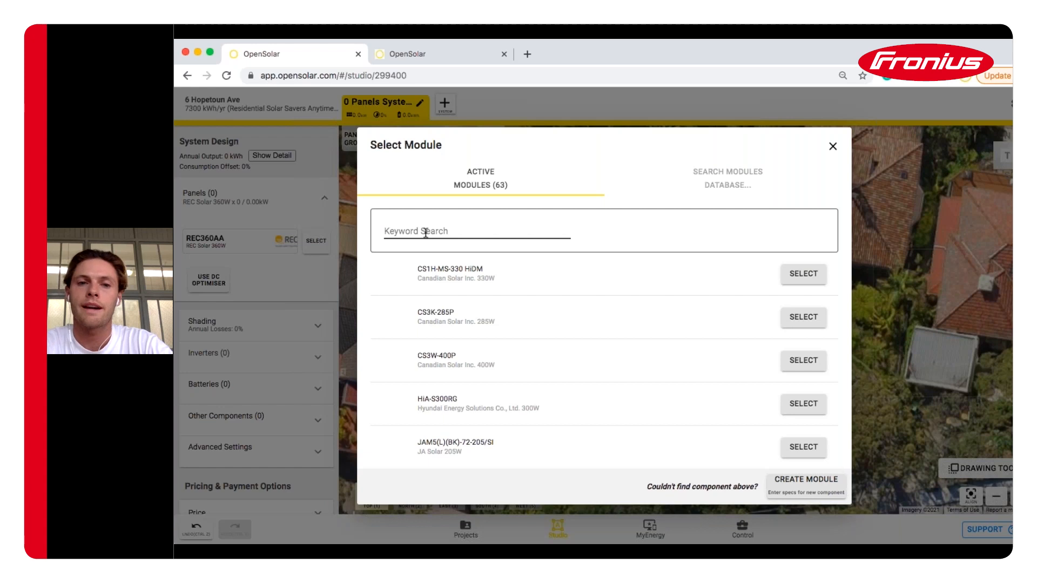
scroll(437, 240, down, 5)
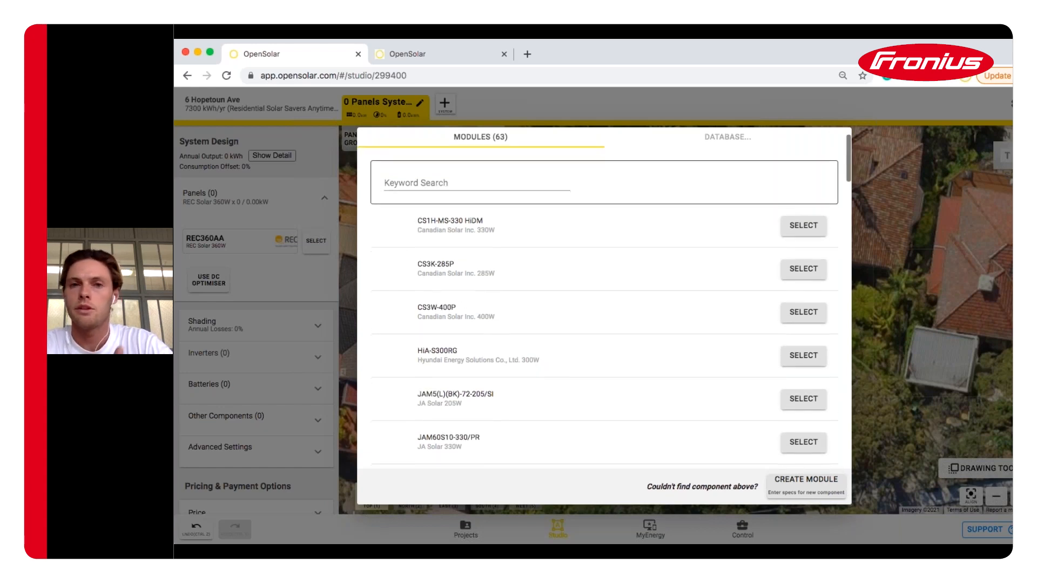
scroll(786, 192, up, 5)
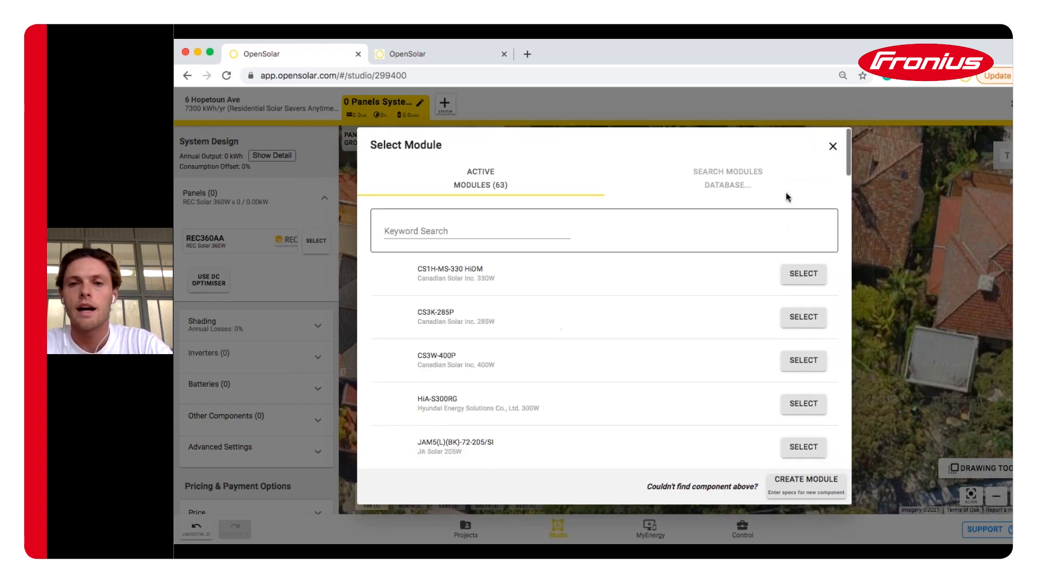
click(745, 179)
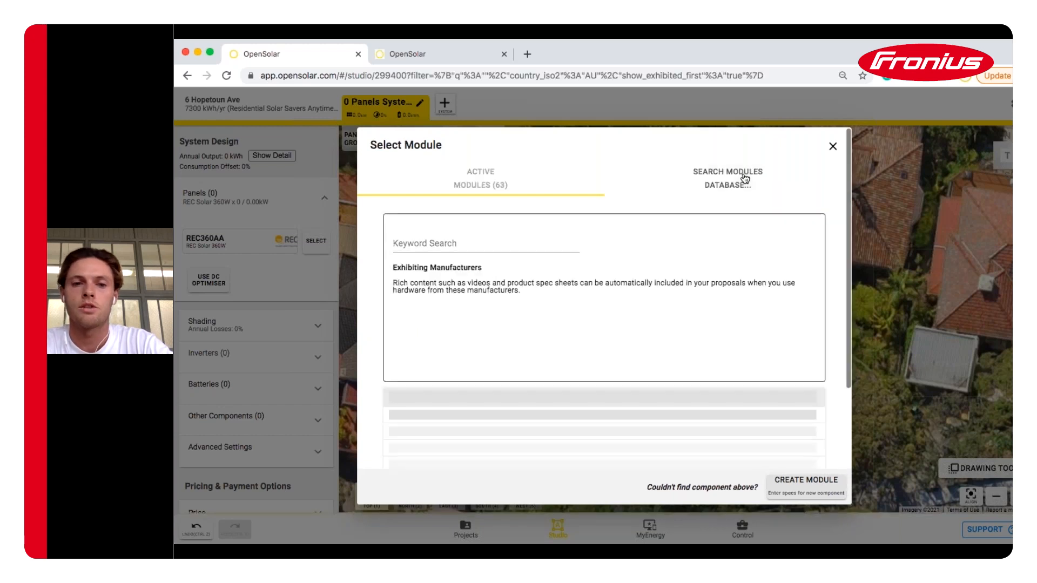
click(832, 147)
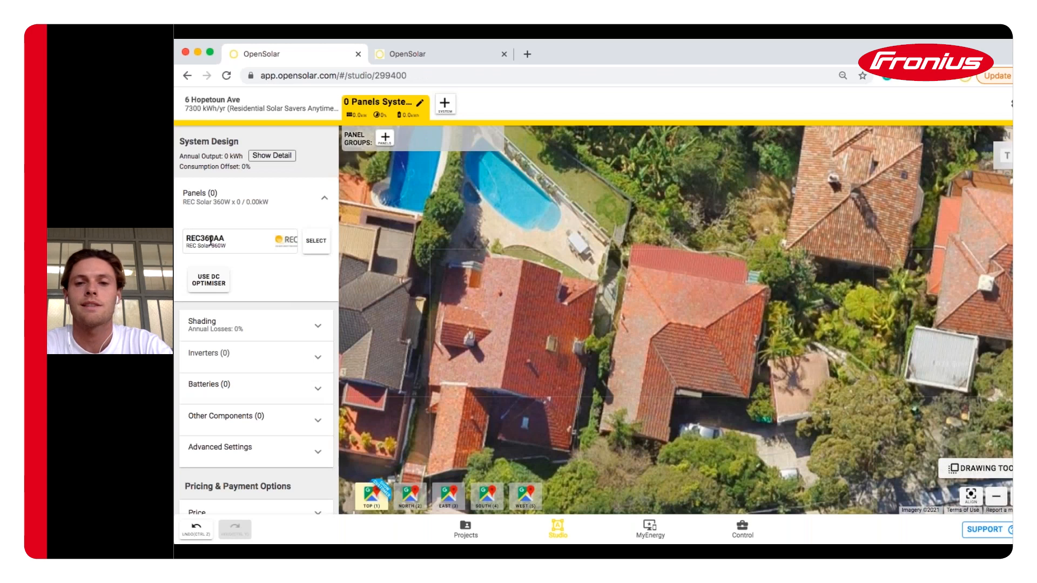
Lay 14 REC 360W panels on the right-hand roof, reaching 5.04 kW and 100% offset
click(385, 140)
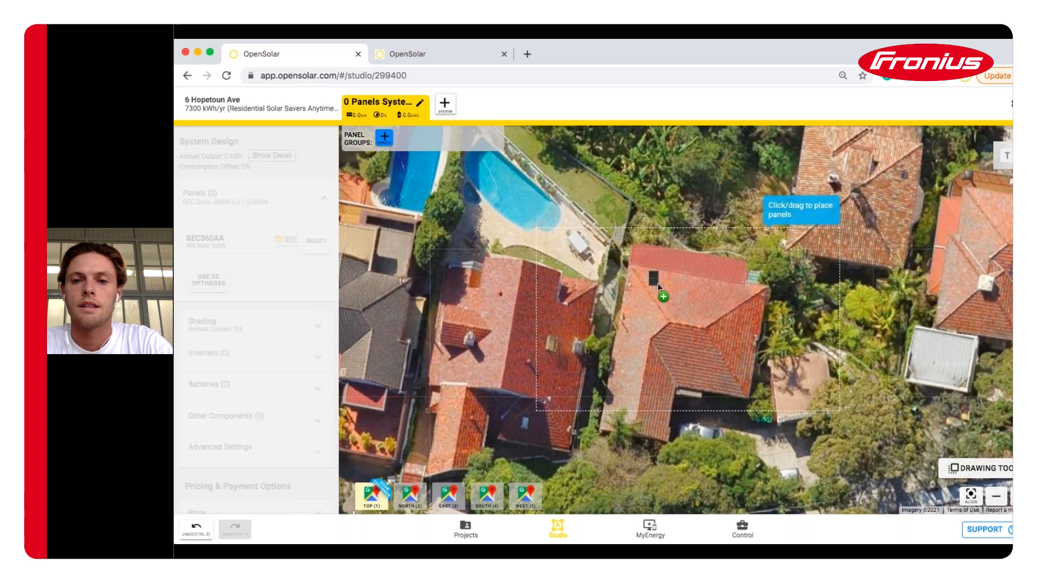
drag(660, 280, 706, 304)
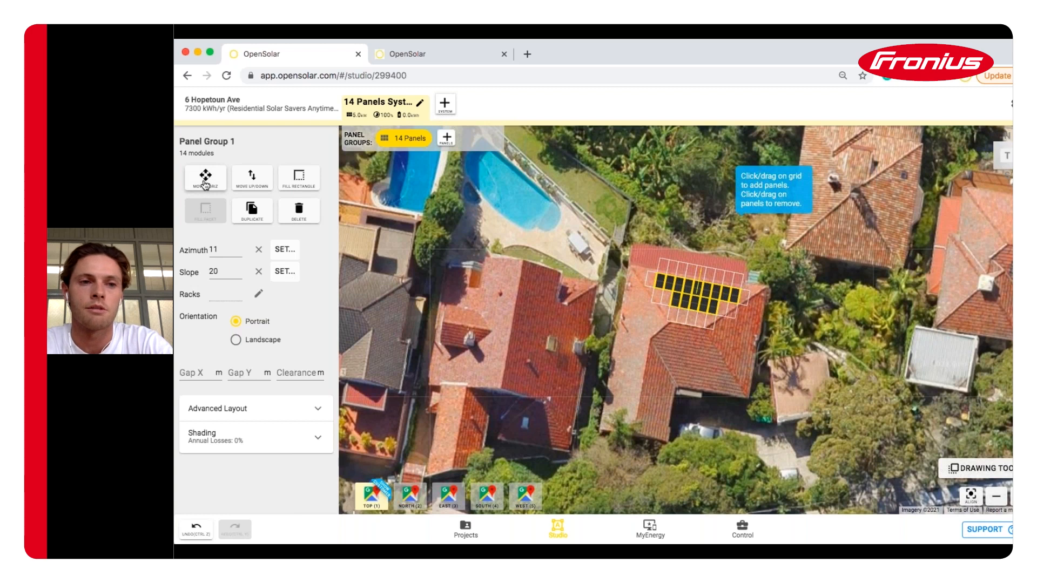
click(205, 184)
mouse_move(656, 282)
mouse_down()
mouse_move(662, 289)
mouse_move(655, 282)
mouse_up()
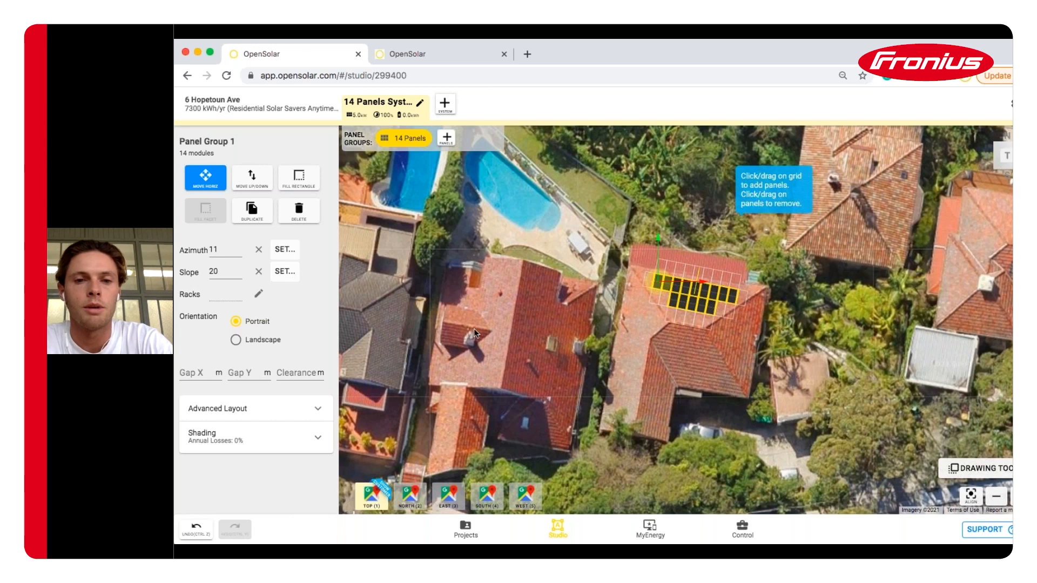
click(508, 295)
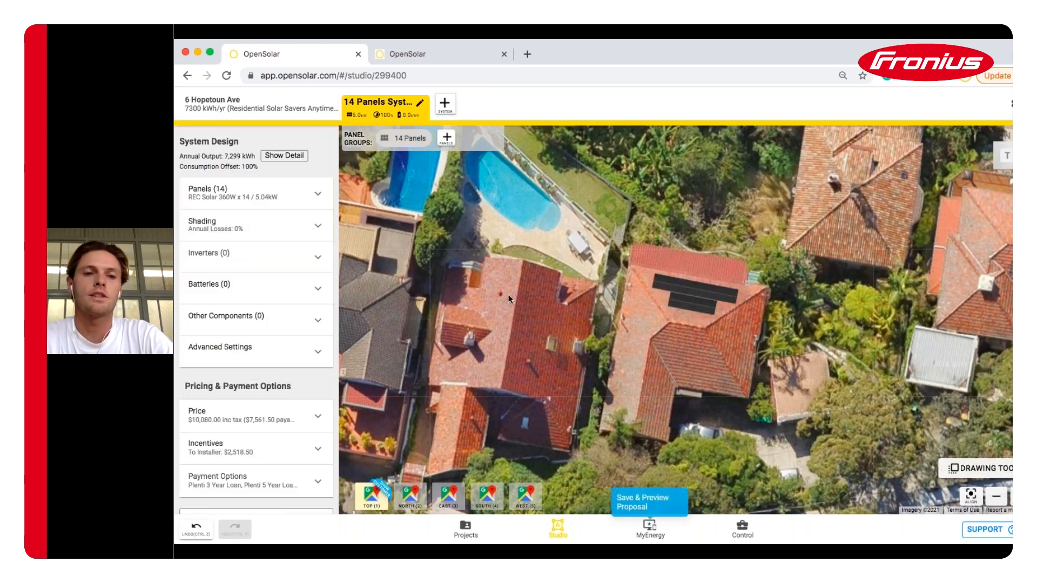
Draw a column of 8 panels down the roof's left side, making 22 panels at 7.92 kW
click(276, 261)
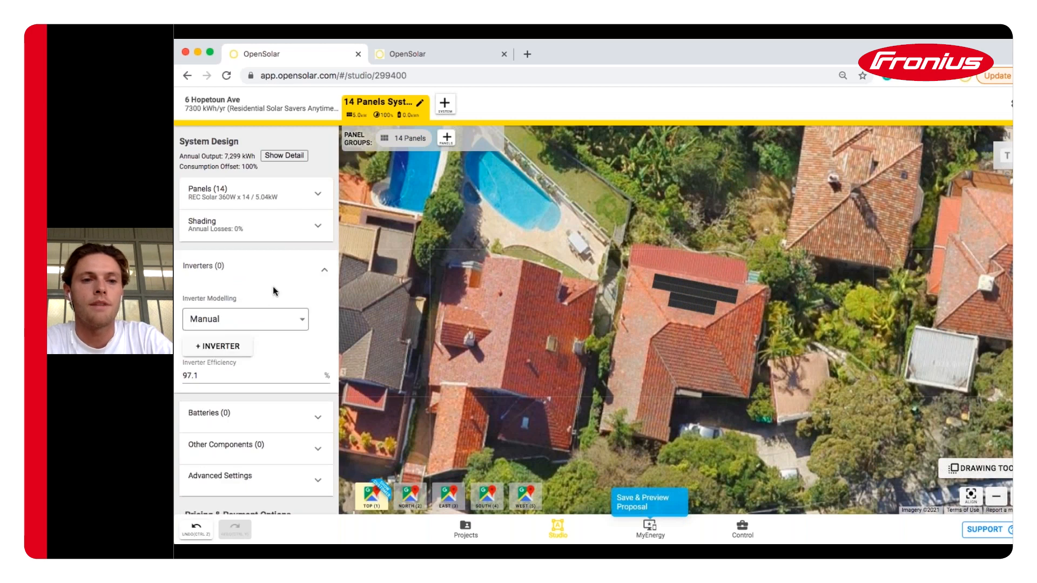
click(296, 270)
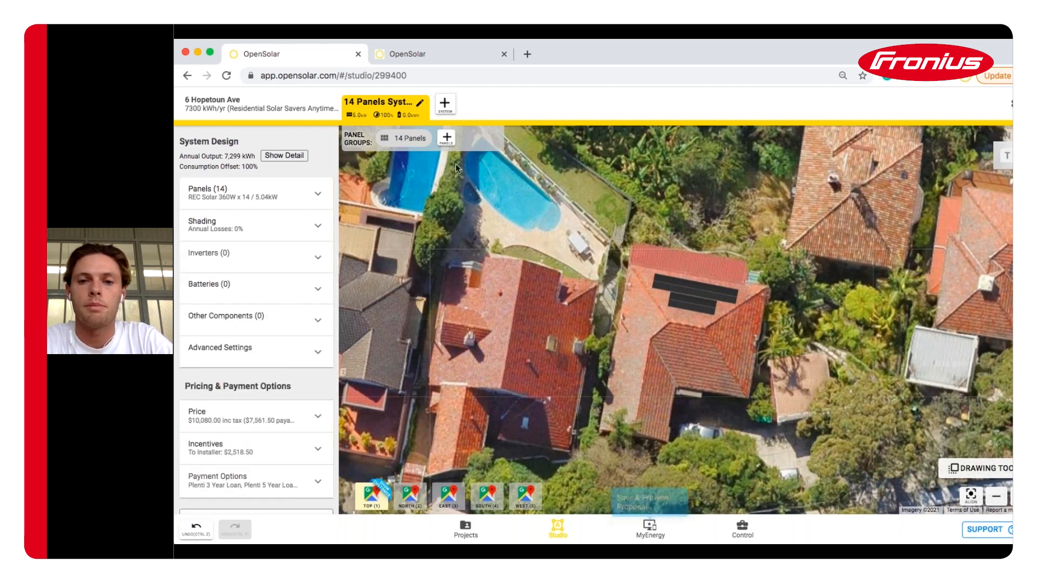
click(446, 138)
drag(644, 317, 634, 374)
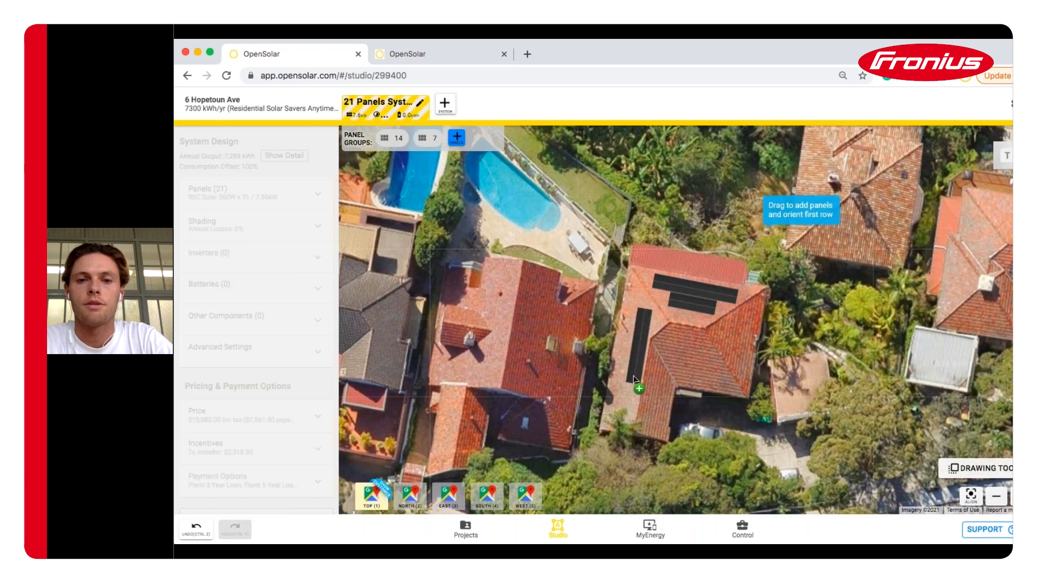
Add a Fronius Primo GEN24 6.0 Plus inverter to the system
click(708, 351)
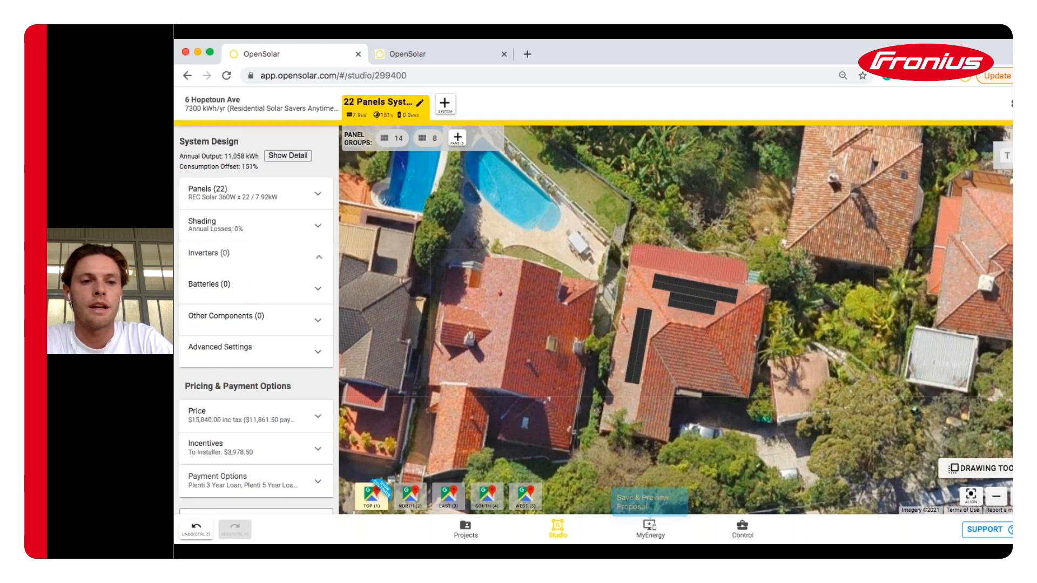
click(243, 258)
click(218, 347)
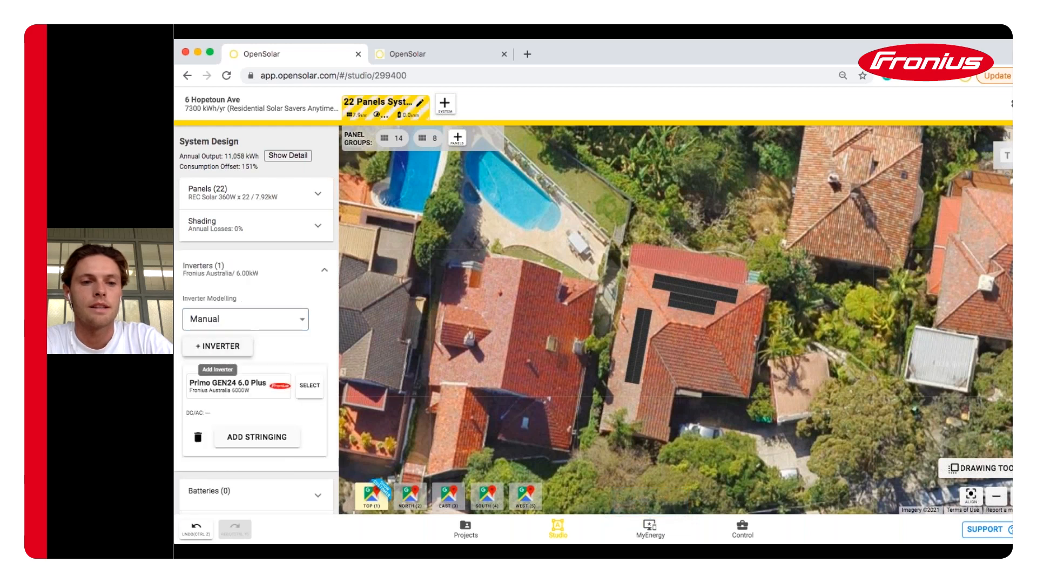
scroll(301, 356, down, 1)
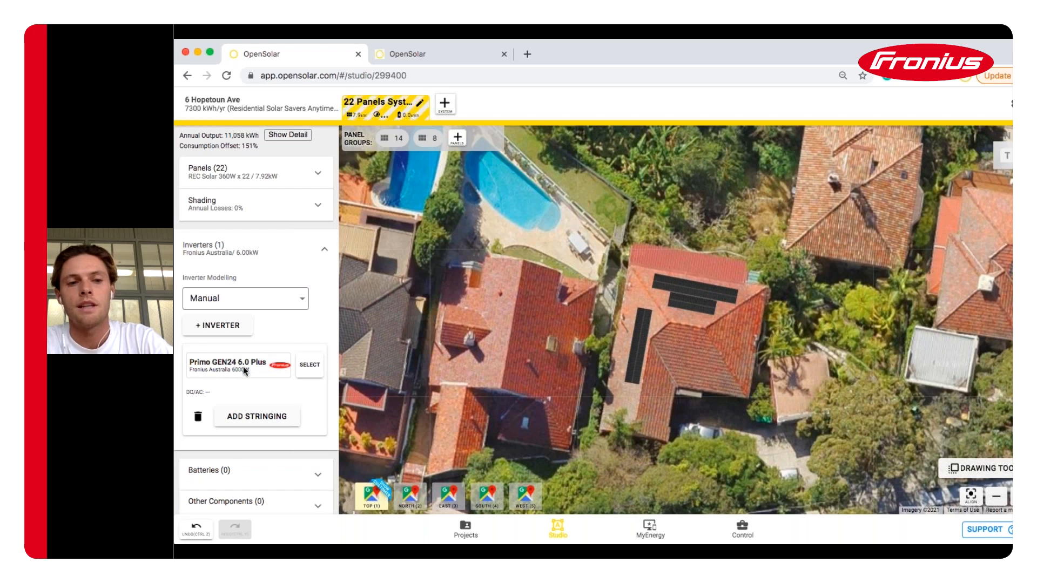
click(313, 370)
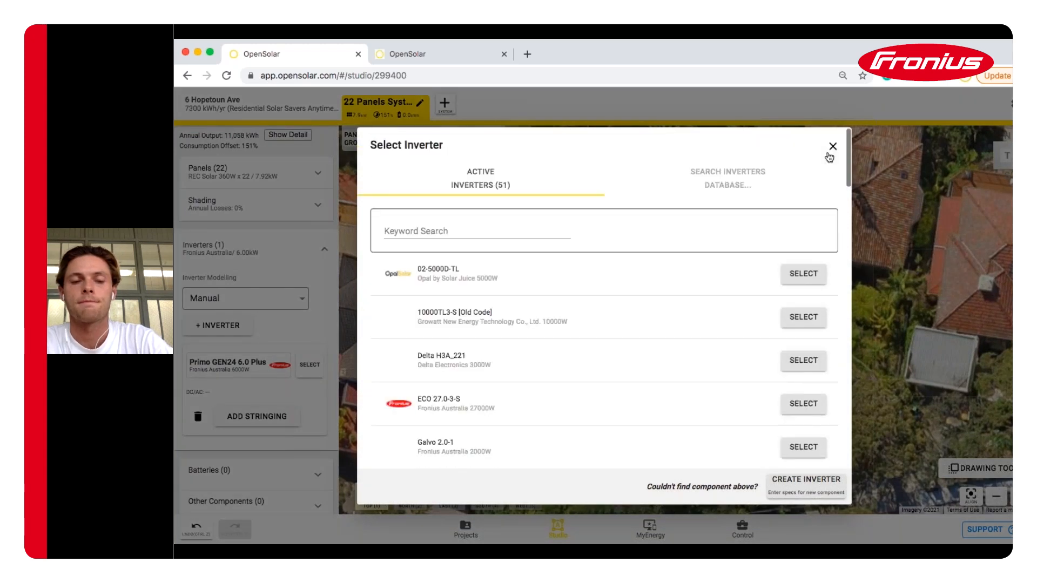
click(831, 152)
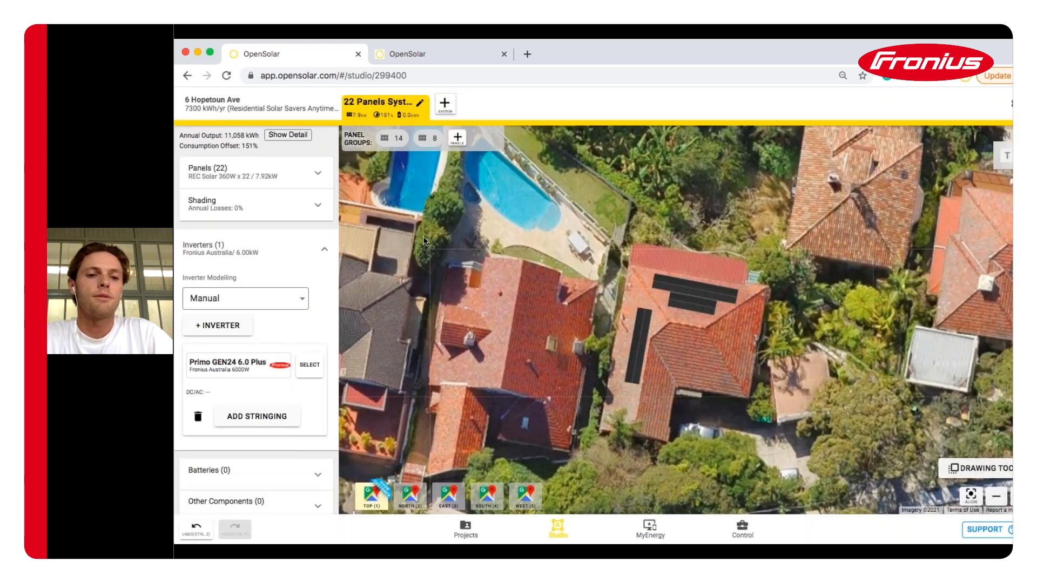
Start stringing and run one string across all 14 upper panels on MPPT 1
click(252, 426)
scroll(278, 378, down, 2)
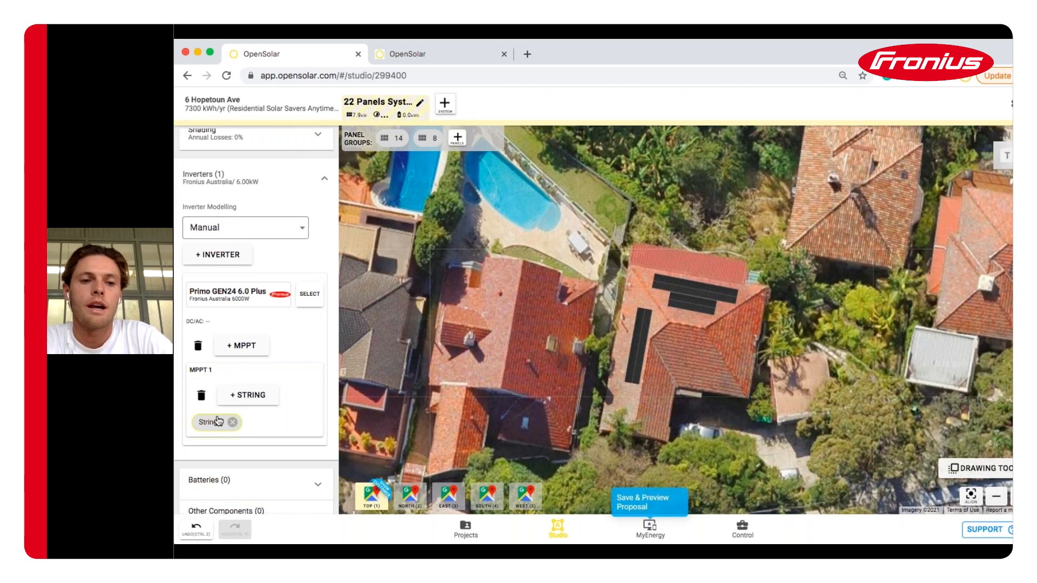
click(710, 307)
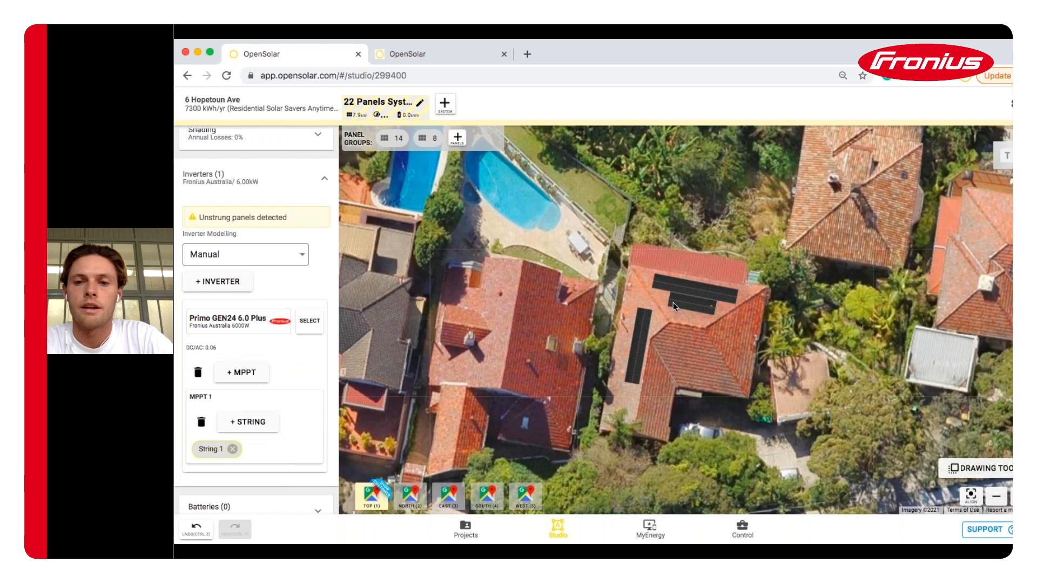
drag(658, 283, 733, 295)
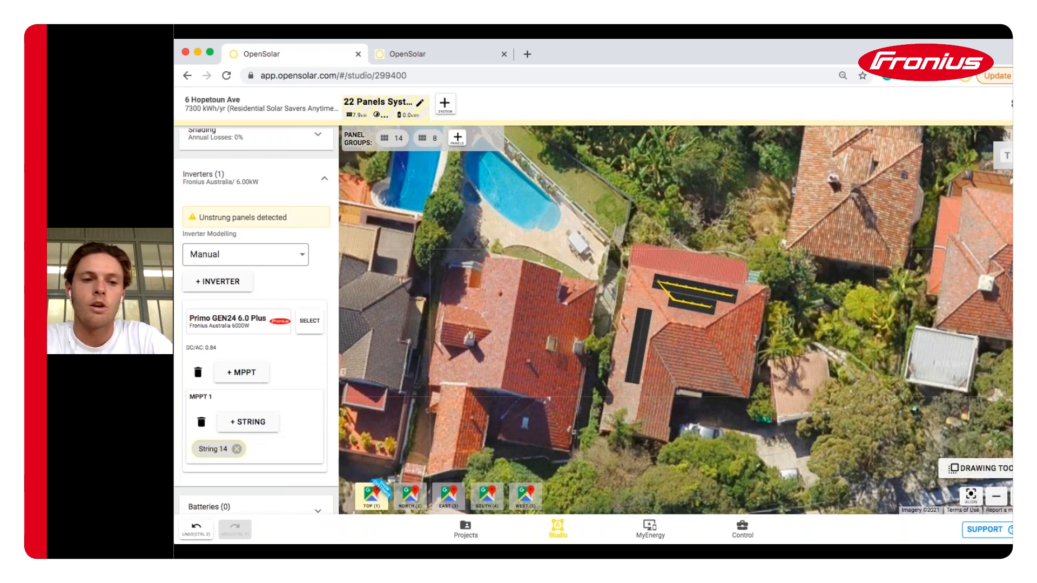
Add MPPT 2 with an 8-panel string down the vertical side column
click(249, 373)
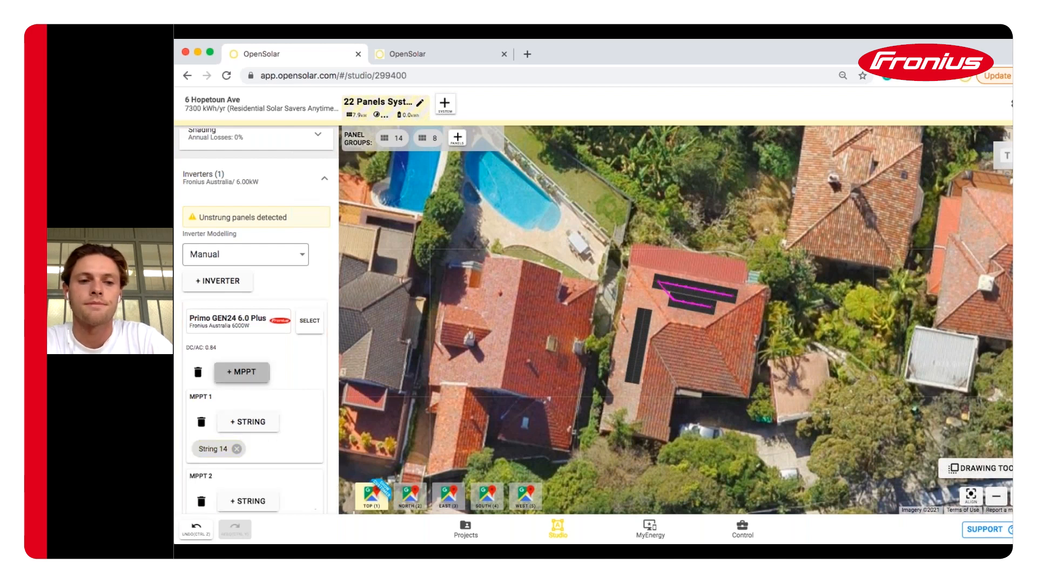
click(247, 501)
scroll(254, 378, down, 2)
click(645, 313)
click(633, 380)
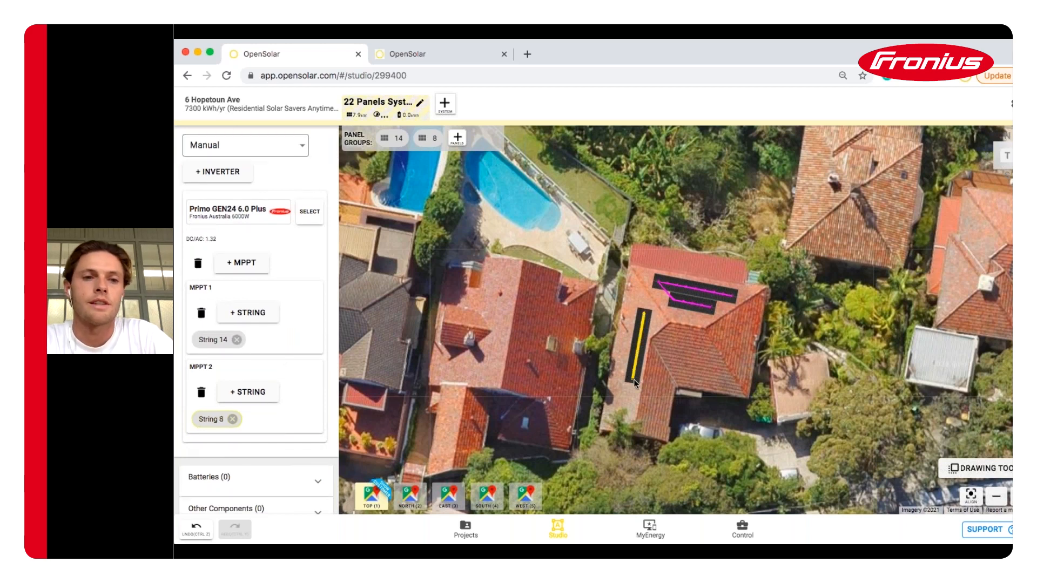
scroll(307, 246, up, 2)
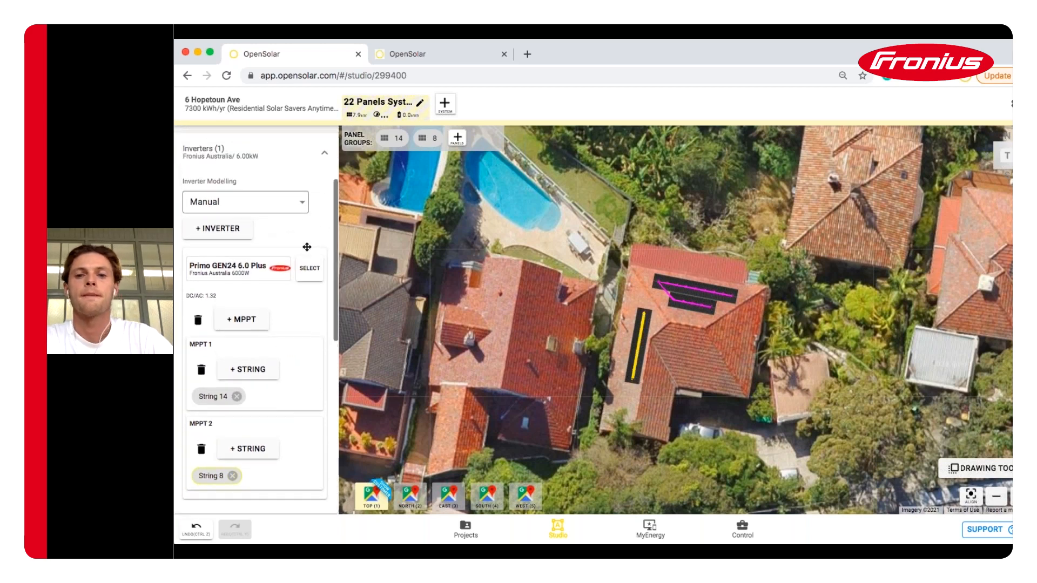
scroll(307, 247, up, 1)
click(317, 176)
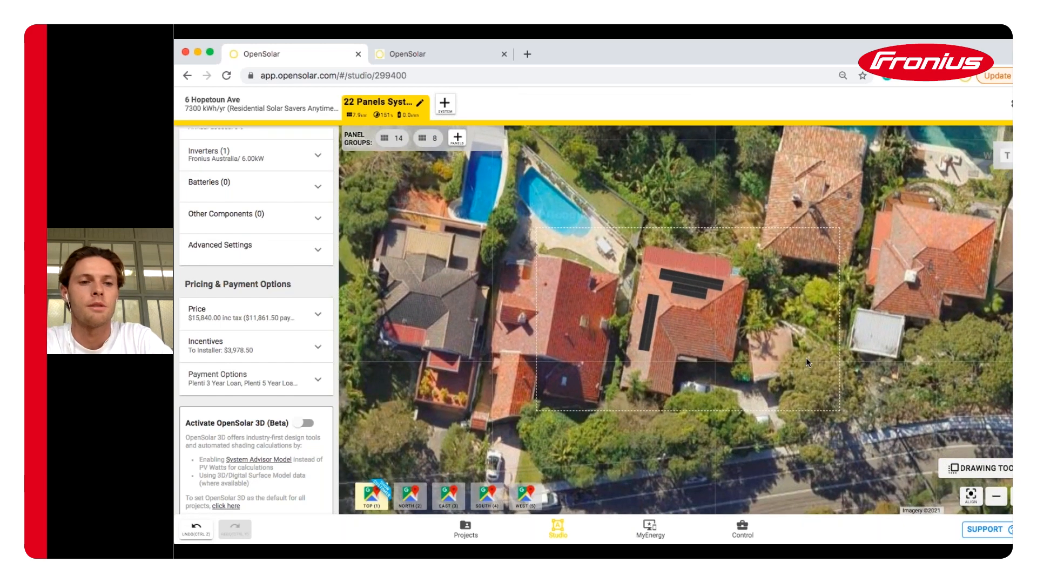
Open the Add System menu beside the 22 Panels System tab
scroll(258, 281, up, 3)
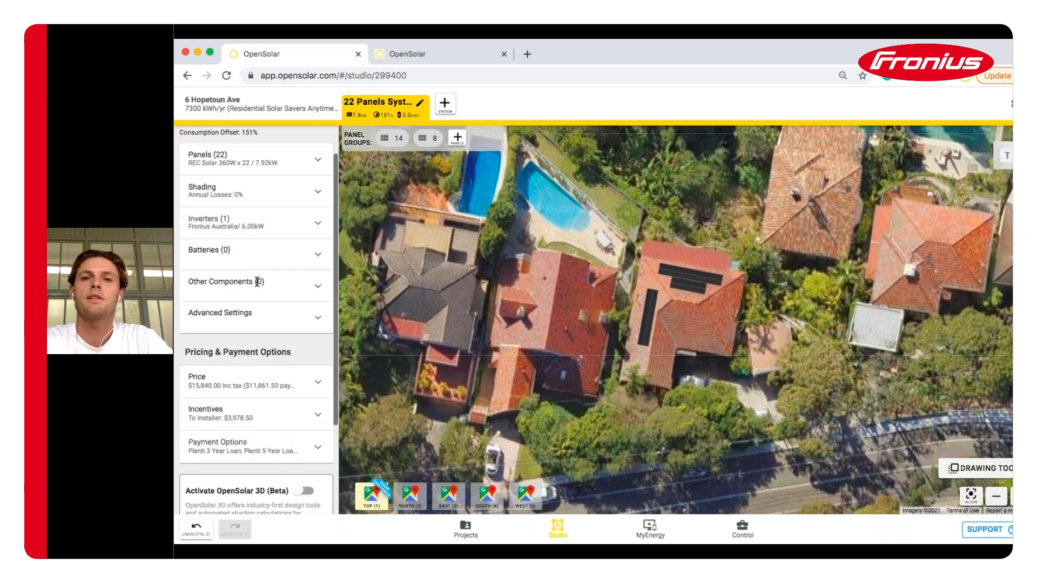
scroll(258, 281, up, 2)
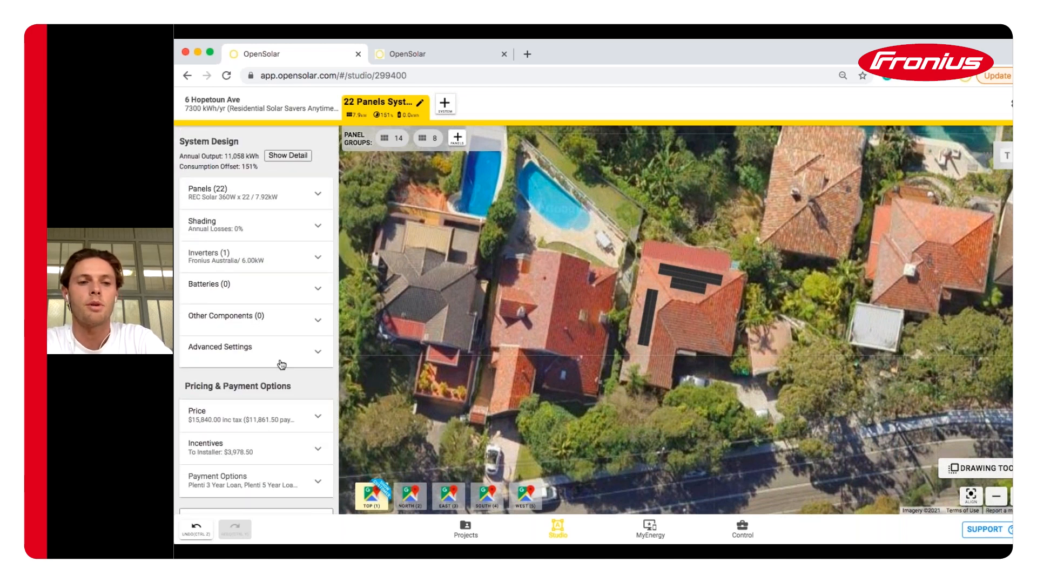
scroll(264, 378, down, 3)
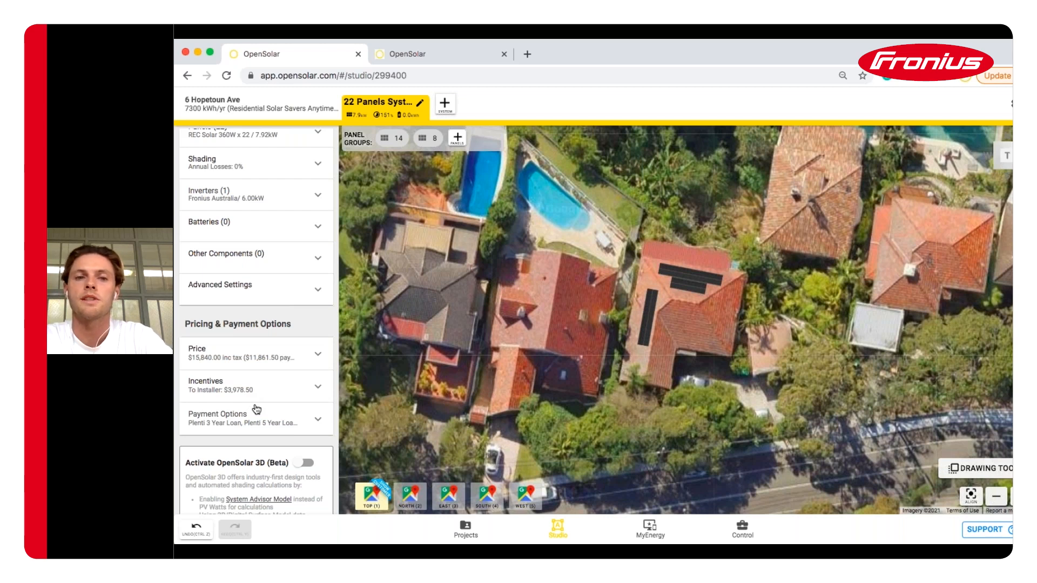
click(444, 111)
Duplicate the system and give the copy three BYD Battery-Box Premium 2.76 kWh batteries
click(478, 114)
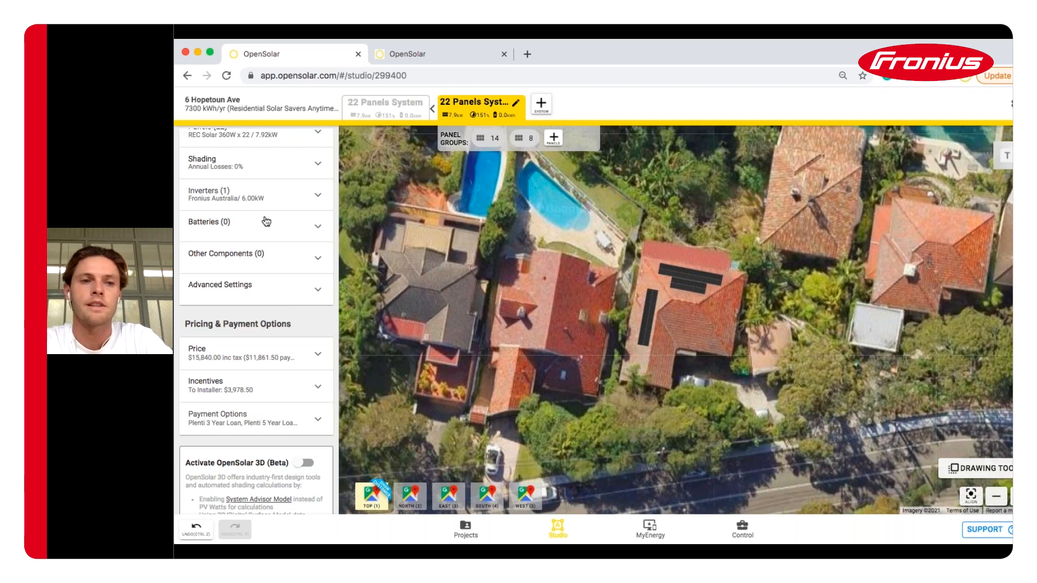
scroll(266, 222, up, 2)
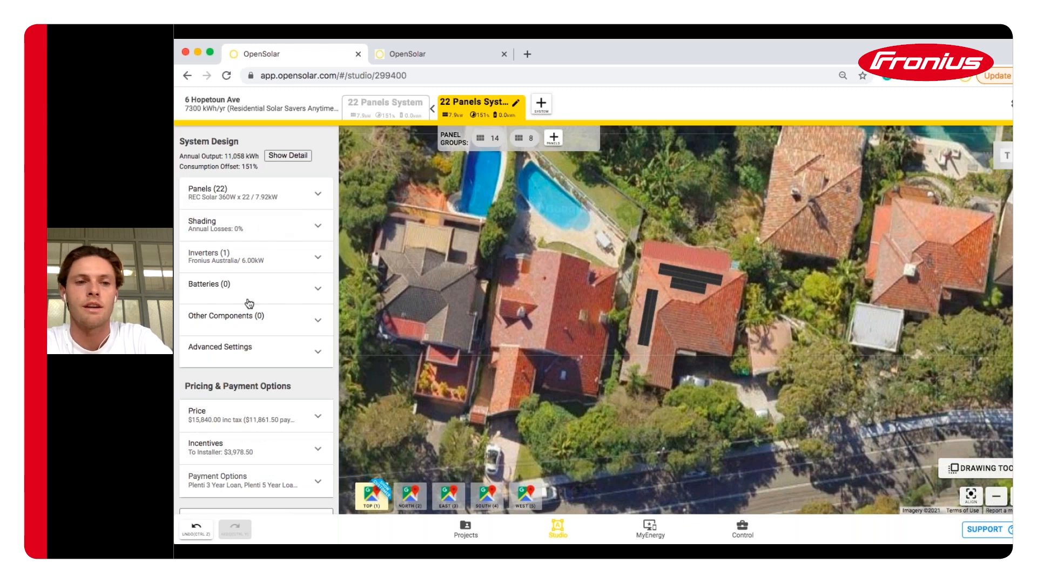
click(286, 298)
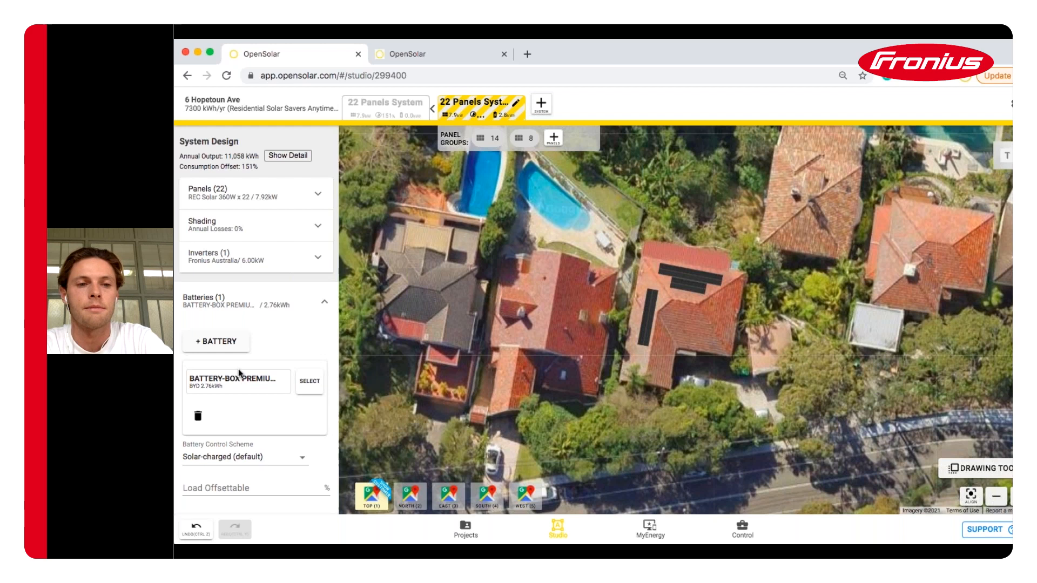
scroll(239, 370, down, 3)
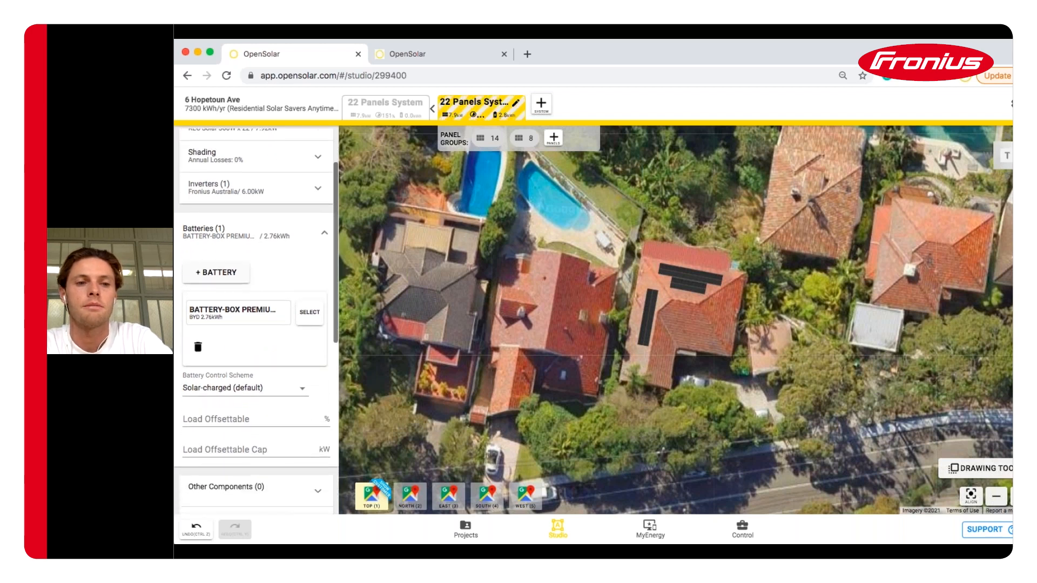
click(203, 273)
click(203, 273)
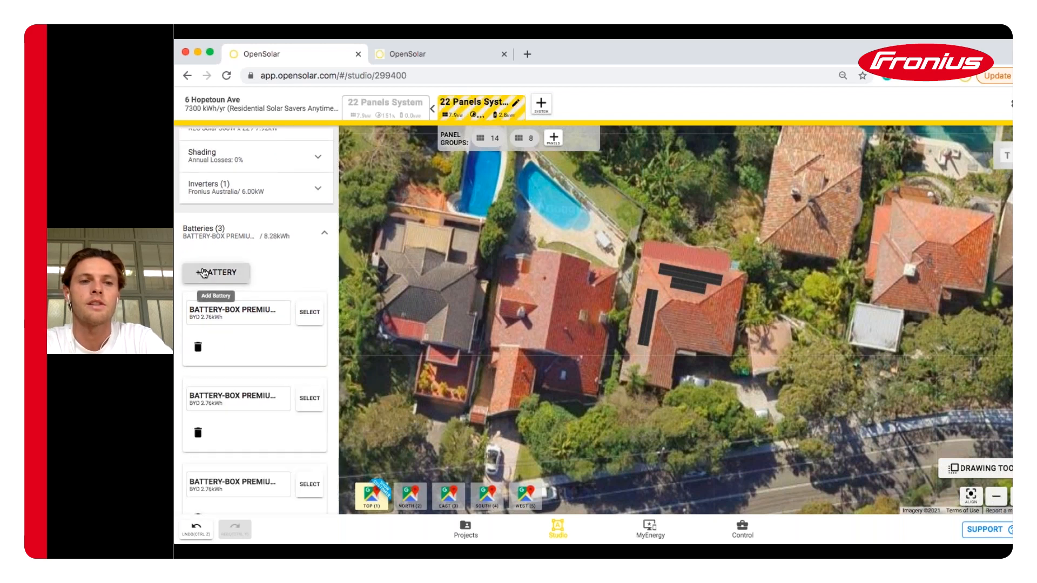
click(318, 237)
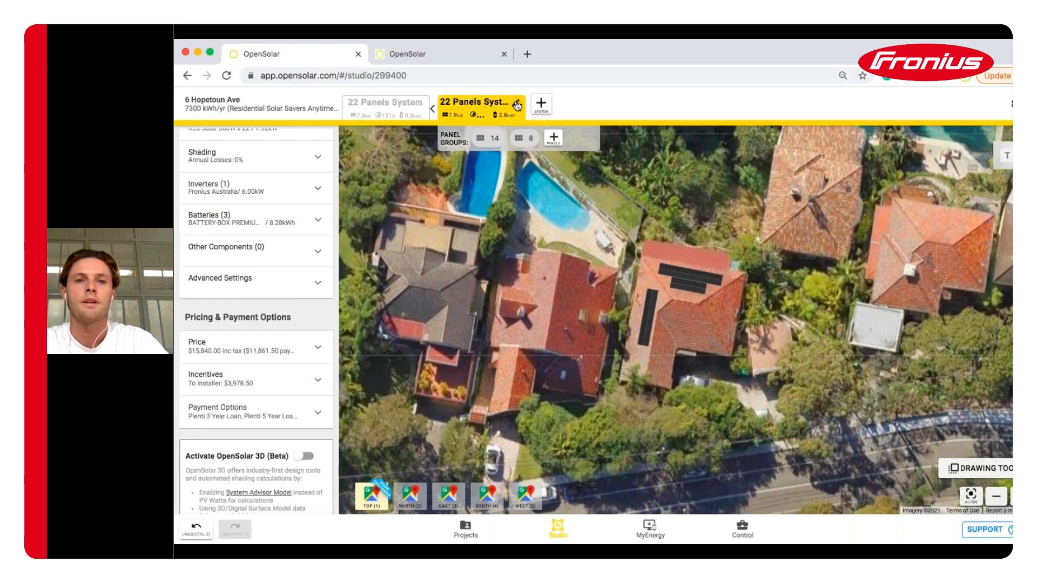
Rename the duplicated battery system to 'Solar/GEN24/Storage'
click(517, 105)
text(Solar/)
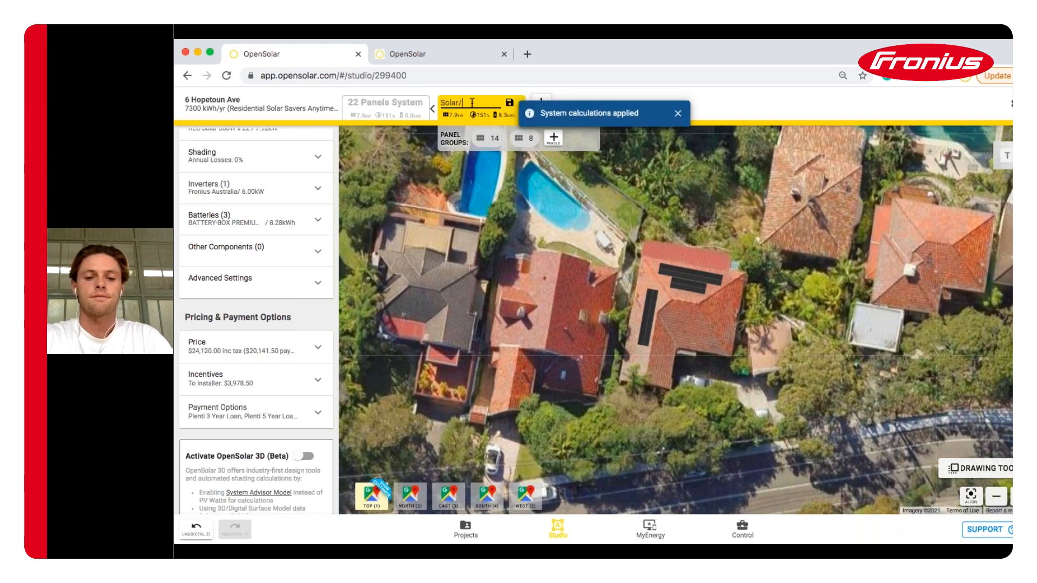
text(GEN24/Storage)
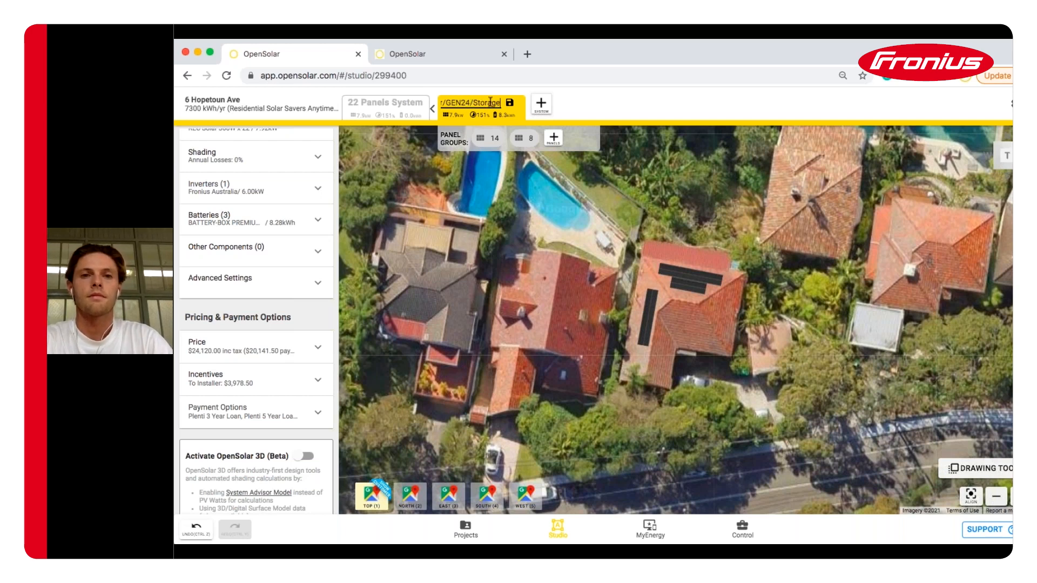
click(509, 103)
Rename the original battery-free system to 'Solar/GEN24'
click(408, 106)
click(413, 103)
text(Solar/GEN)
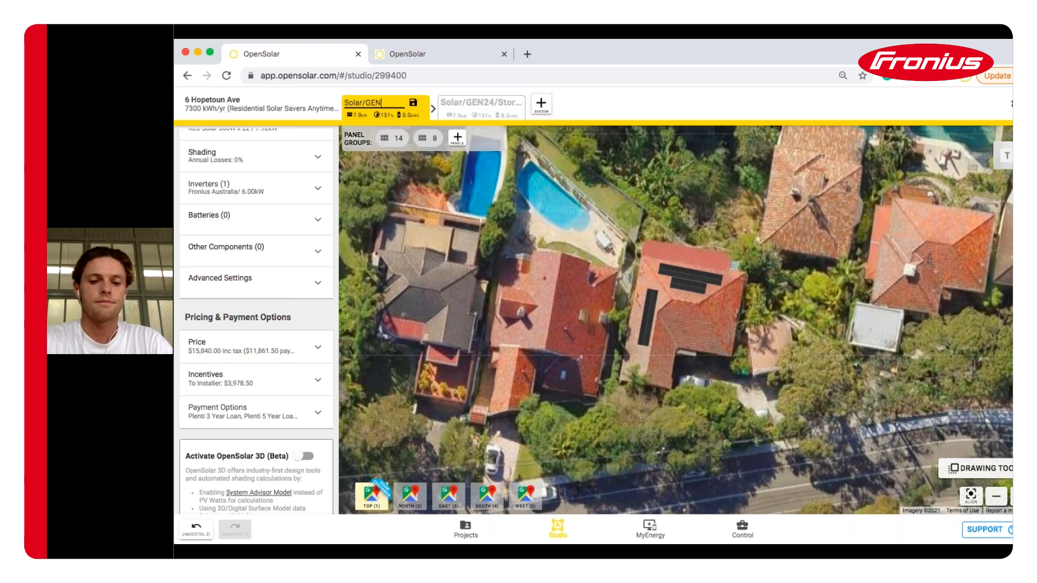
text(24)
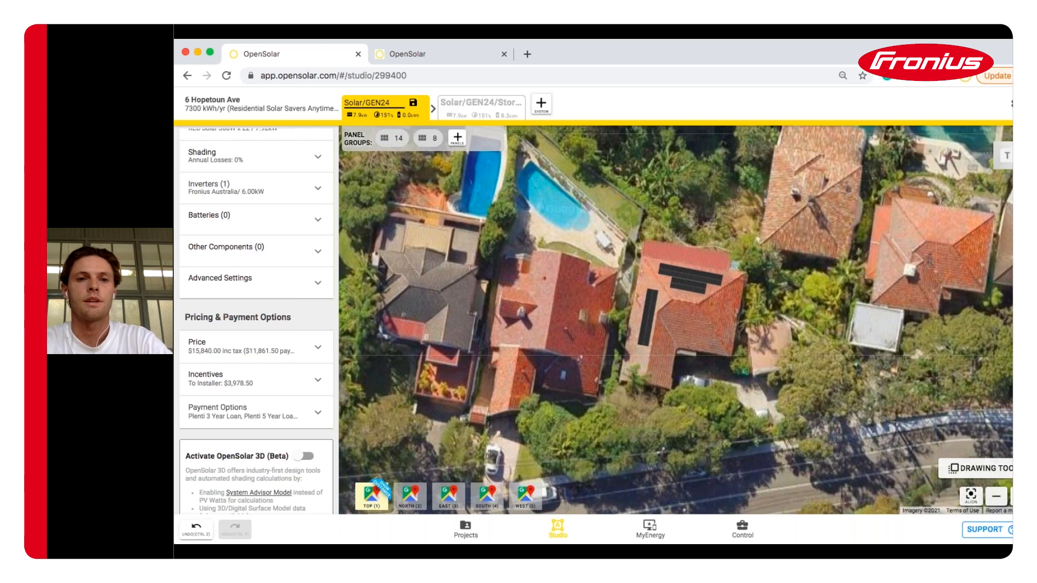
click(412, 104)
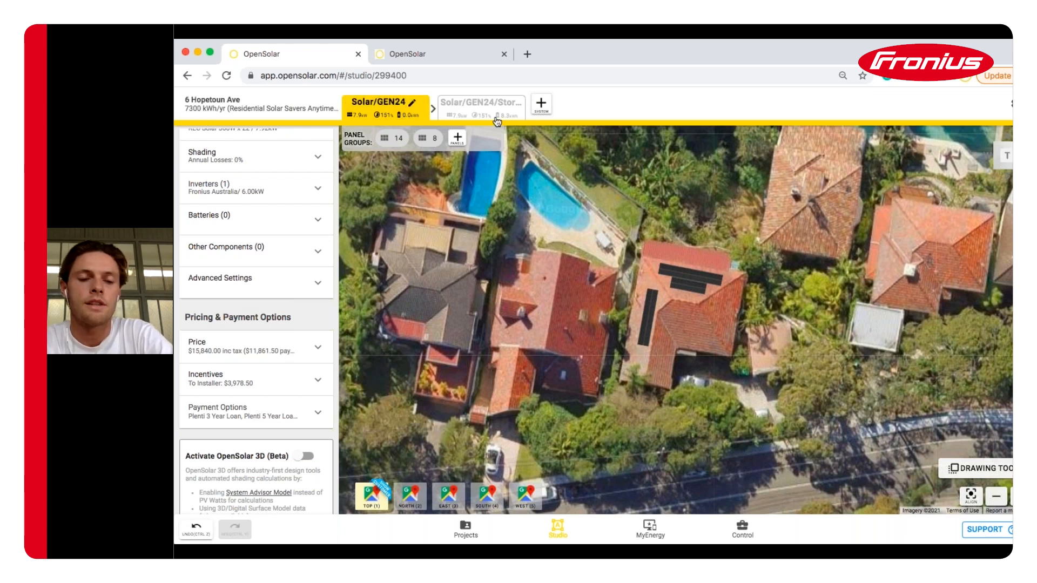
click(601, 342)
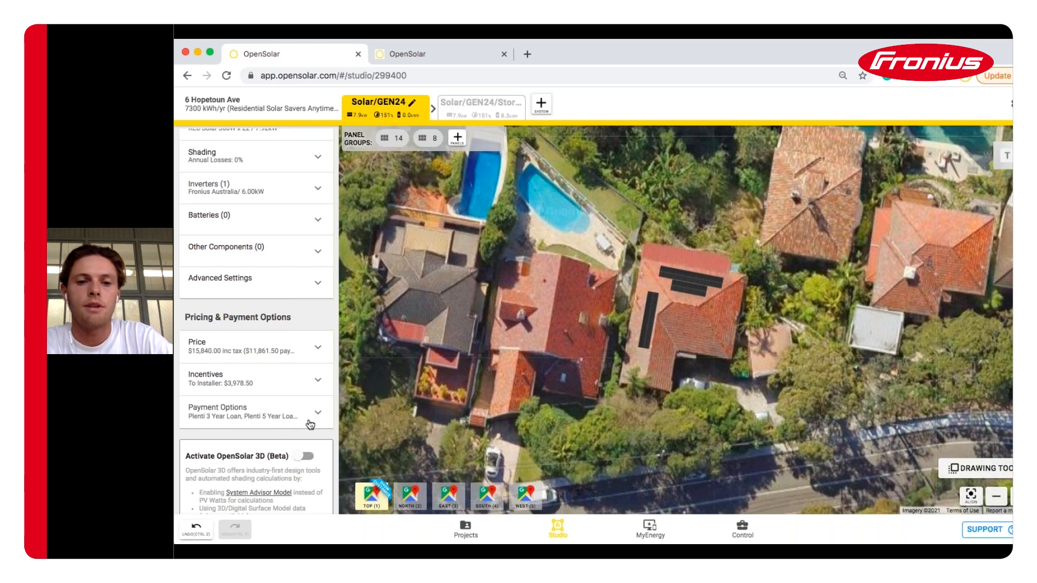
Save the design via Save & Continue and read the MyEnergy proposal's welcome letter
click(652, 528)
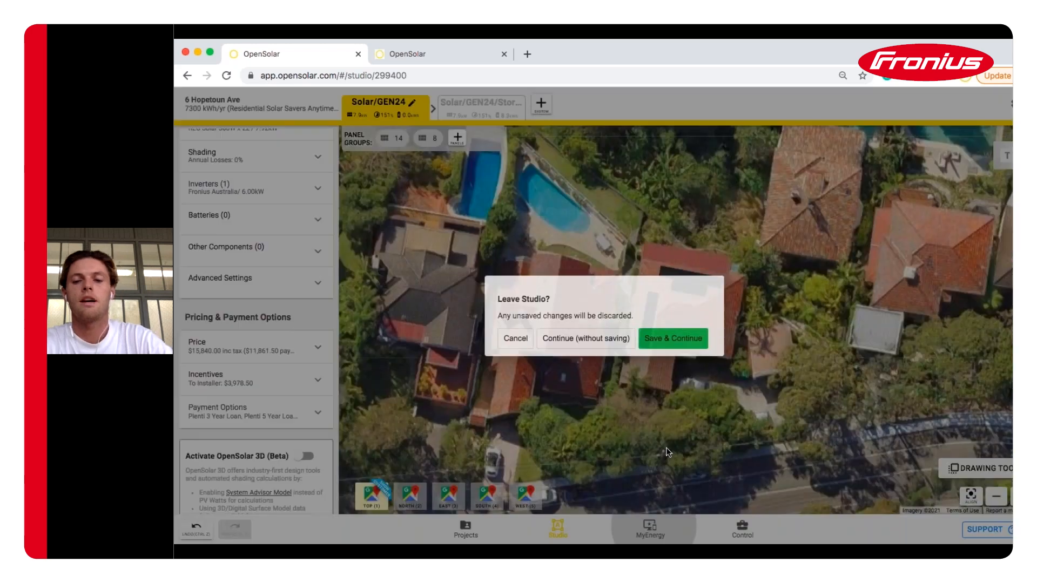
click(672, 340)
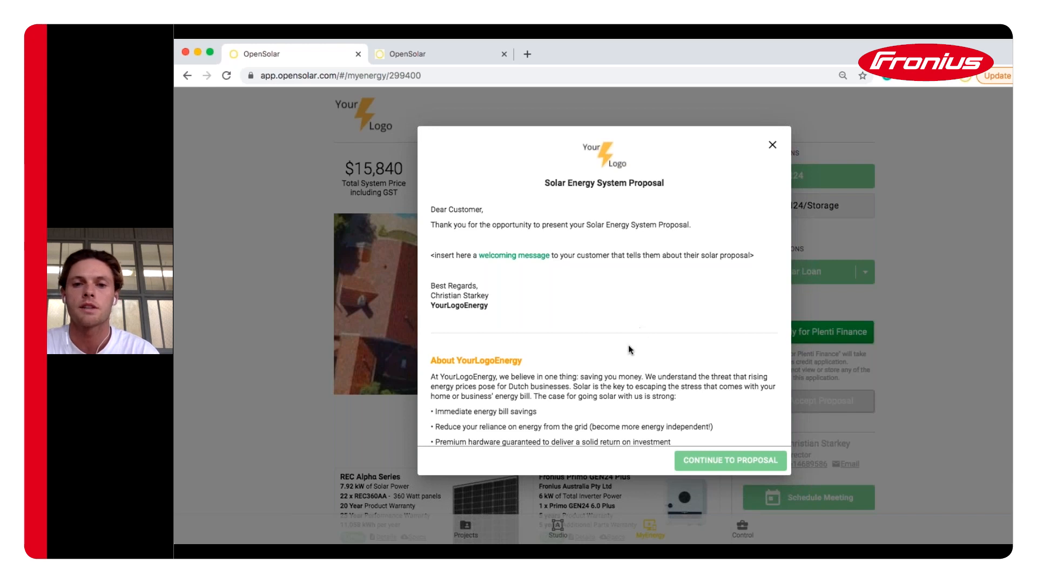
scroll(629, 346, down, 5)
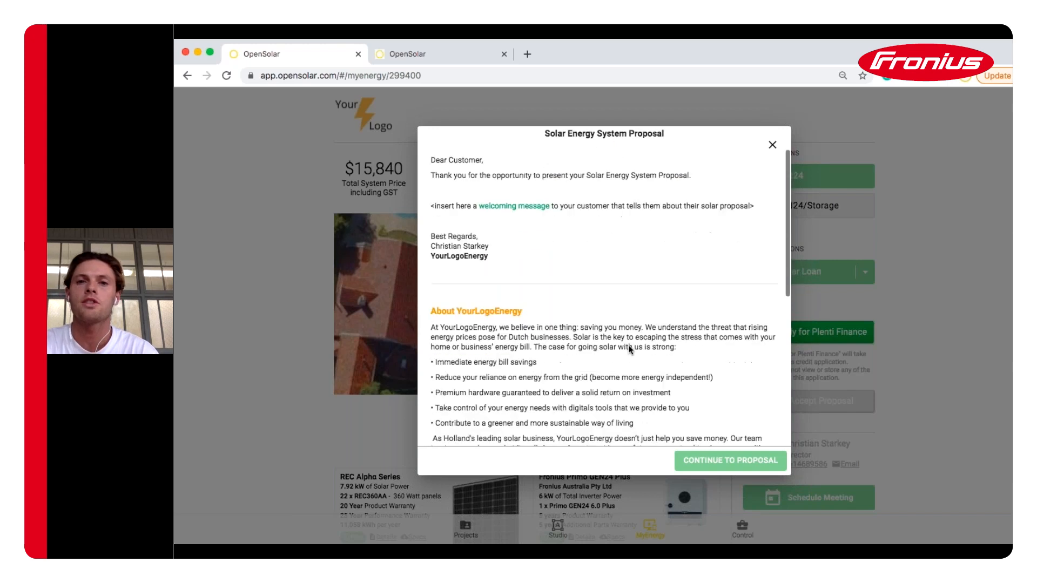
scroll(627, 344, down, 6)
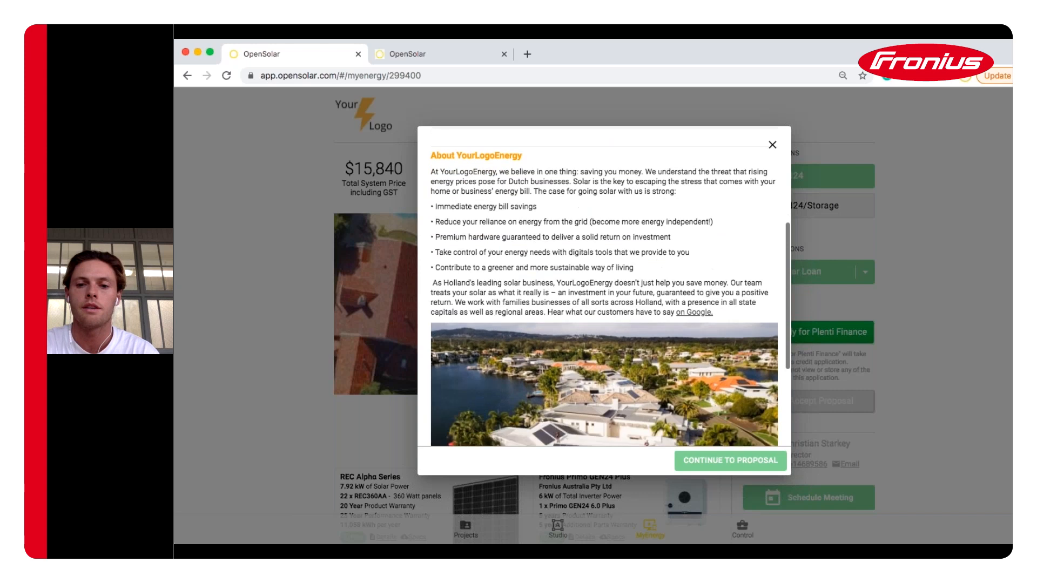
Close the welcome letter and review the $15,840 price, $397 monthly payments and 151% solar share
click(706, 461)
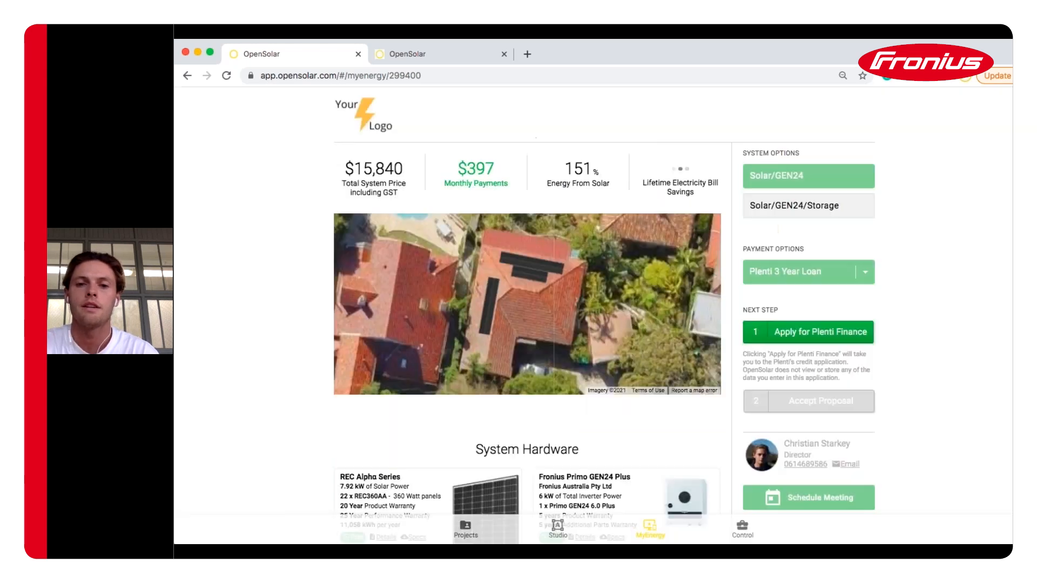
scroll(604, 313, down, 1)
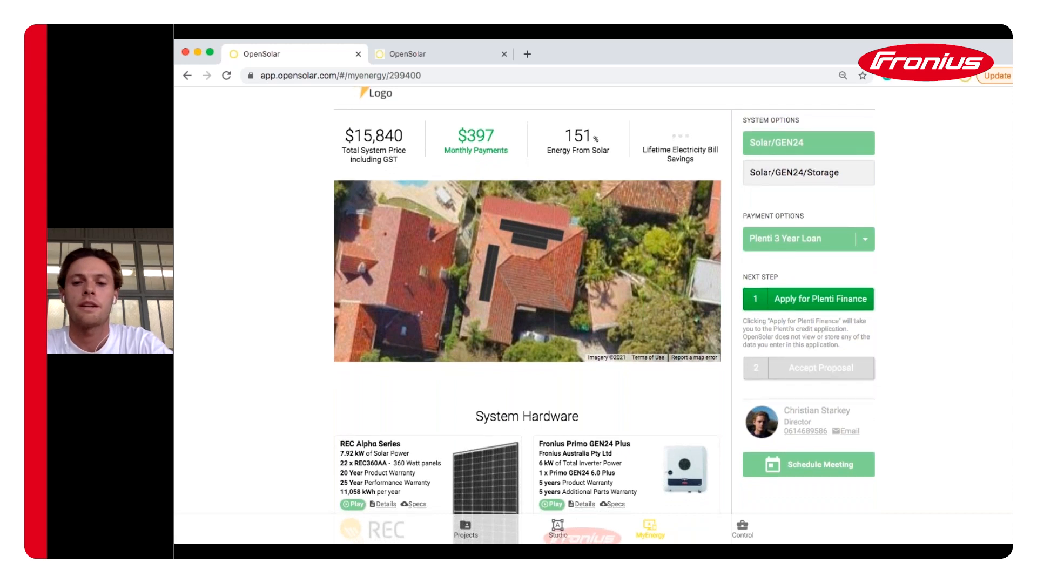
scroll(605, 313, down, 1)
scroll(605, 313, down, 2)
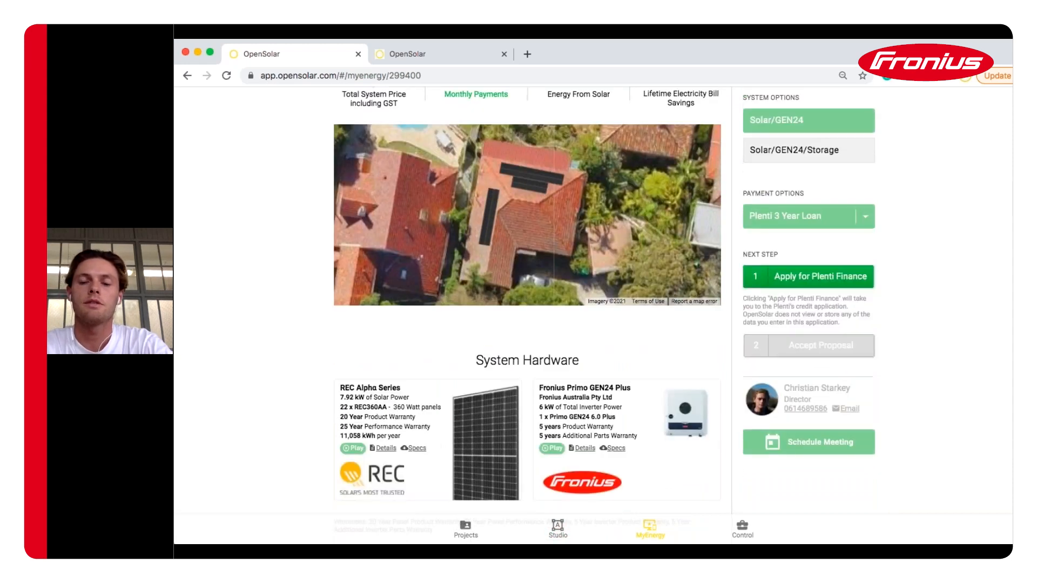
scroll(605, 313, up, 3)
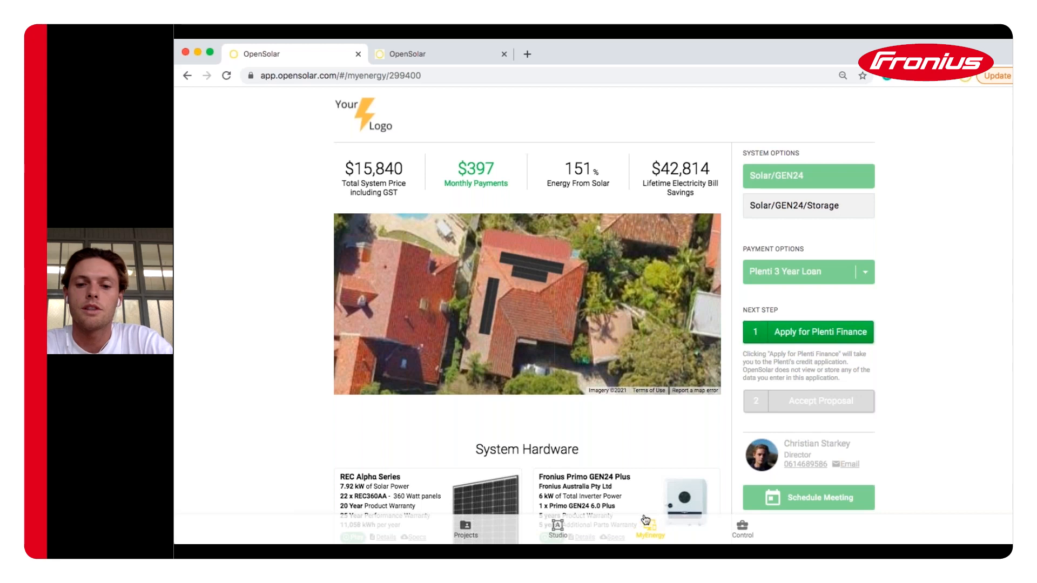
In the Control zone, open Company > Business Info, review it and save
click(741, 532)
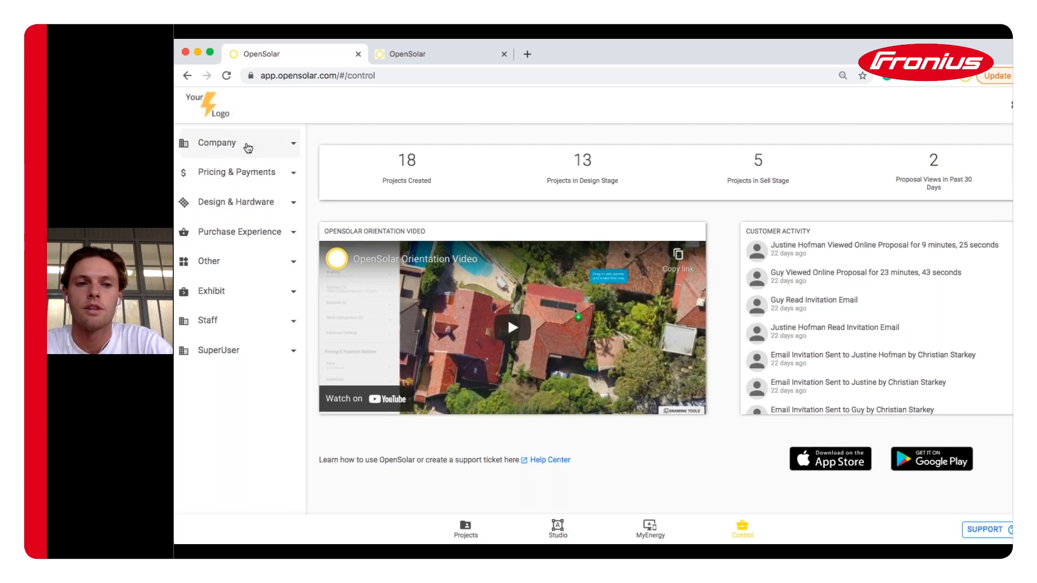
click(248, 147)
click(222, 185)
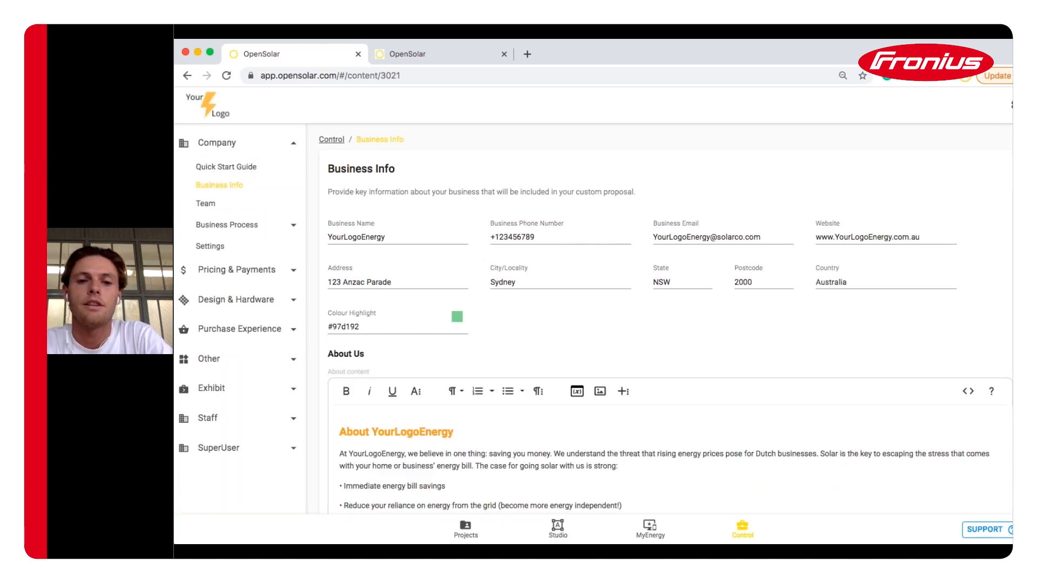
scroll(535, 372, down, 3)
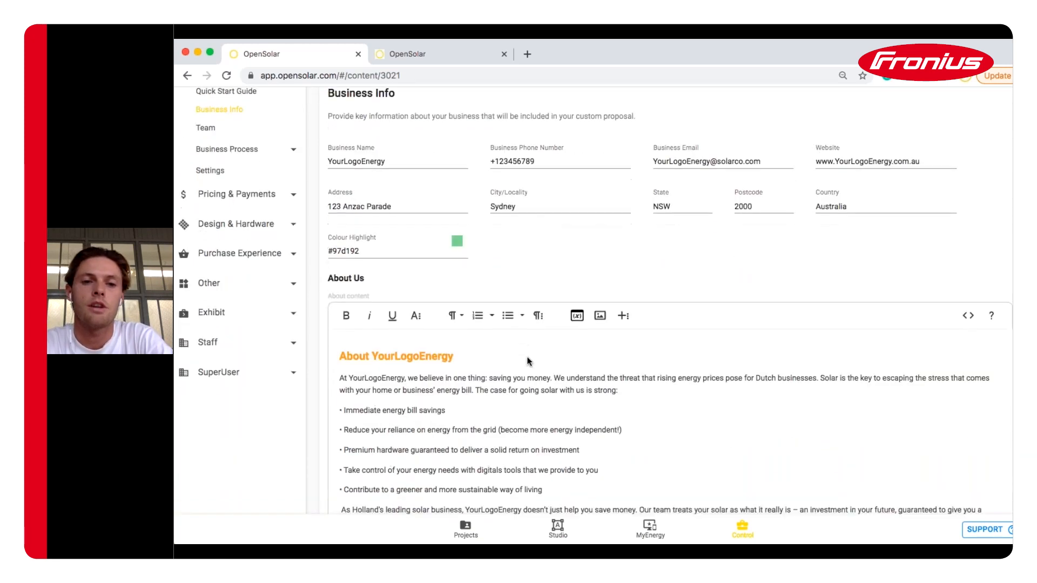
scroll(587, 231, up, 3)
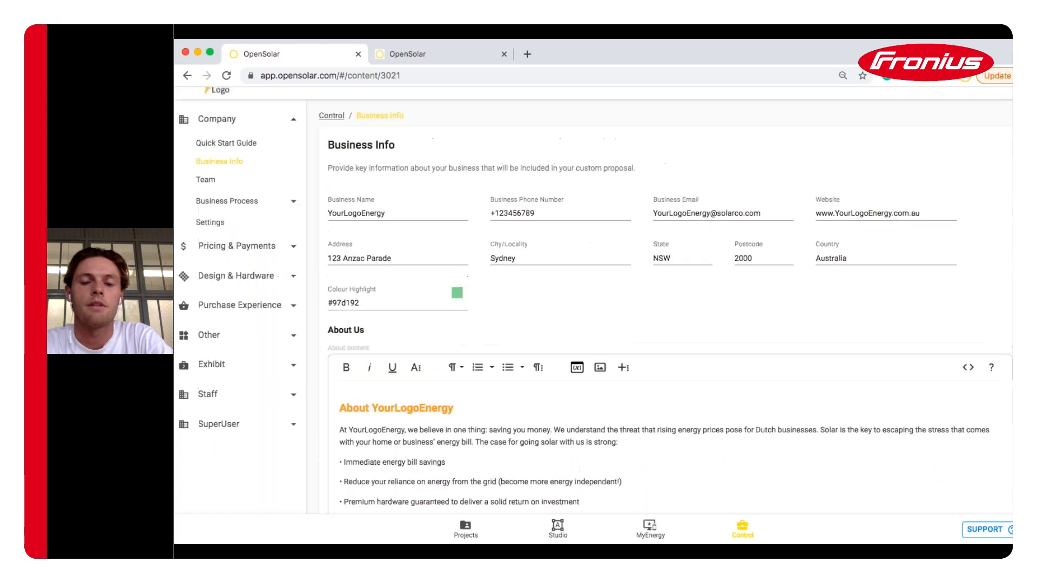
scroll(1001, 442, down, 14)
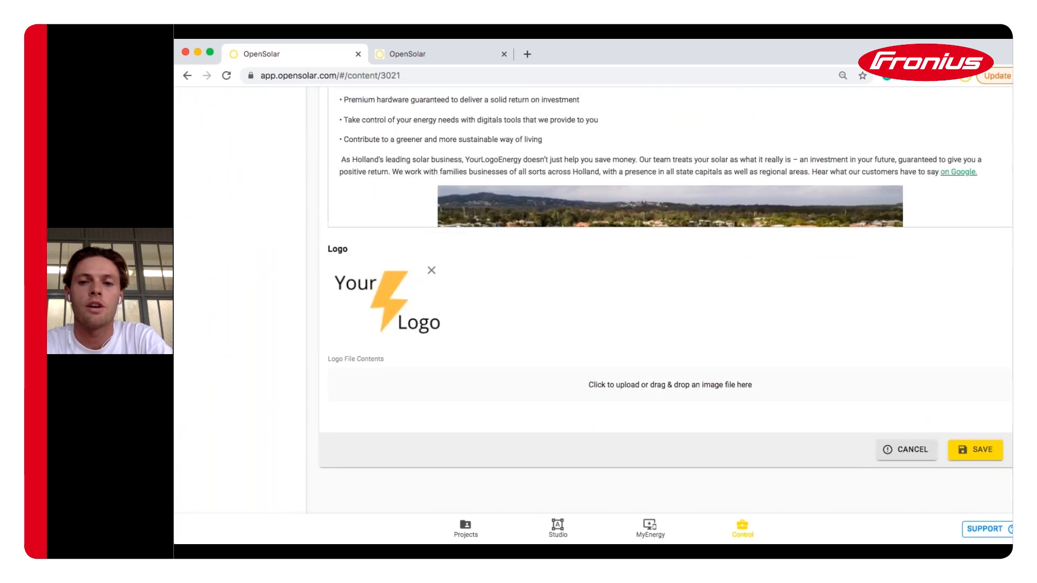
click(986, 451)
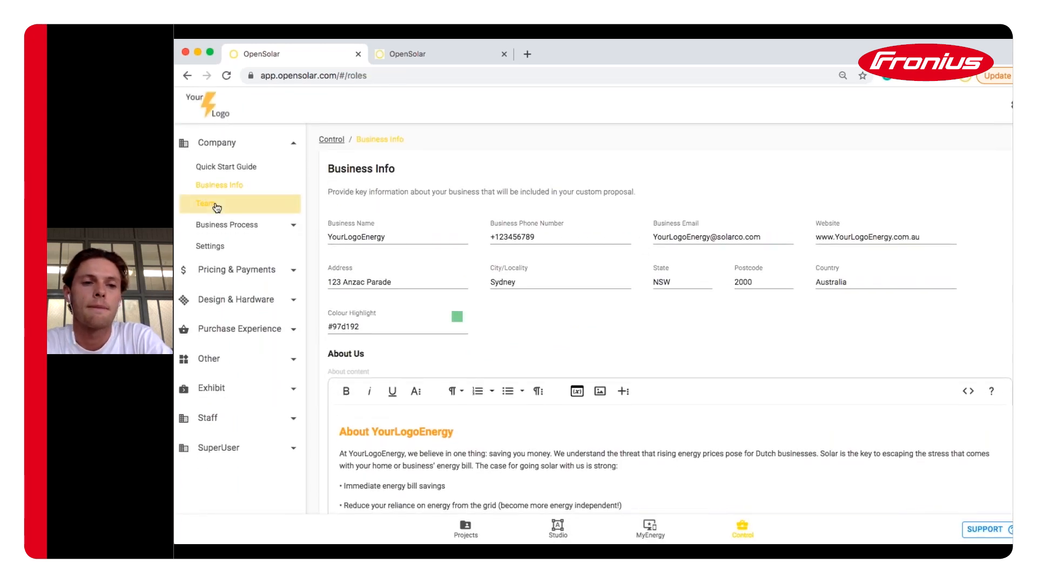
View the team members, then open System Pricing under Pricing & Payments
click(215, 206)
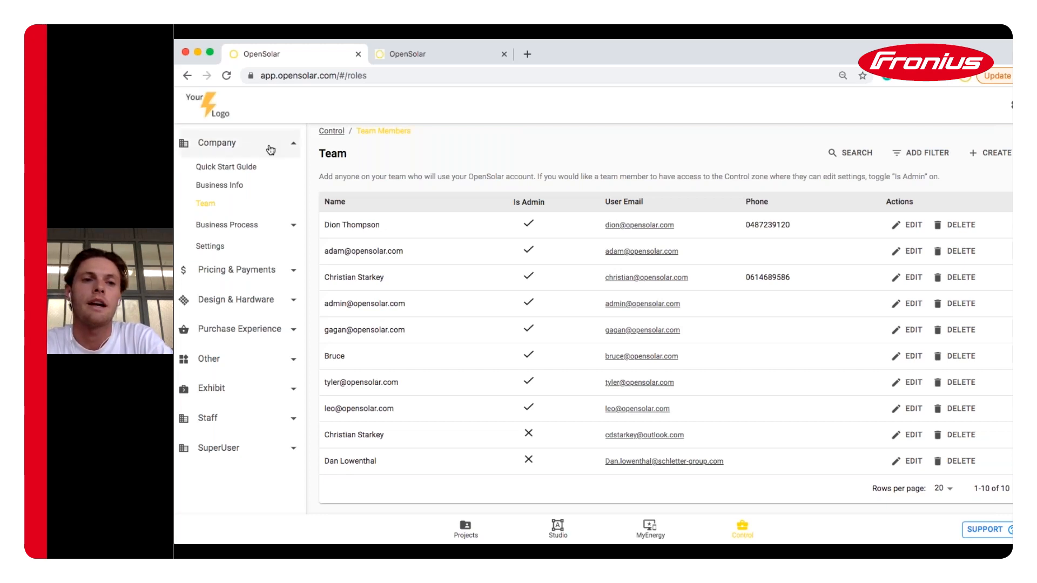
click(271, 149)
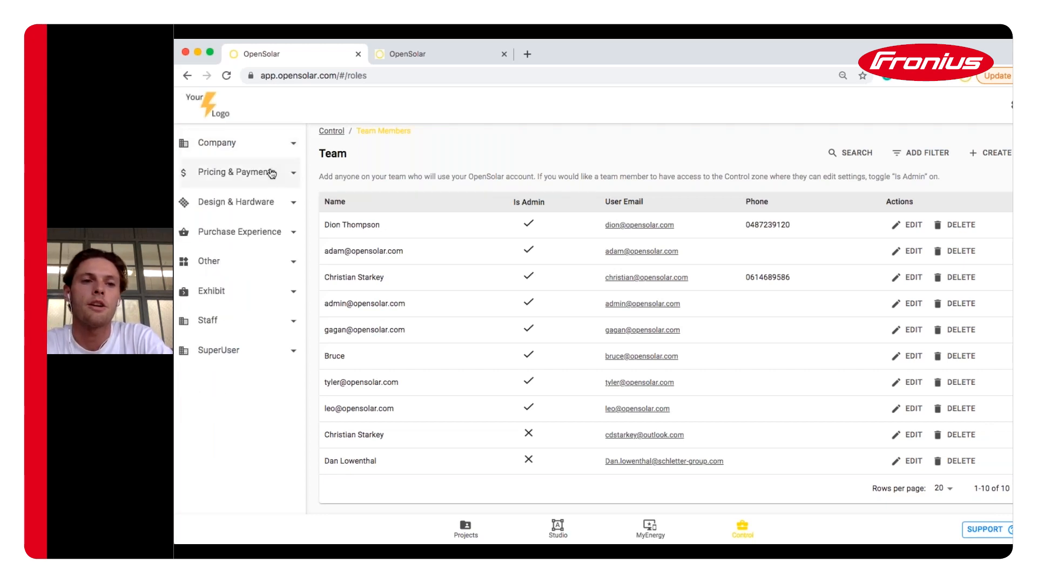
click(271, 173)
click(237, 198)
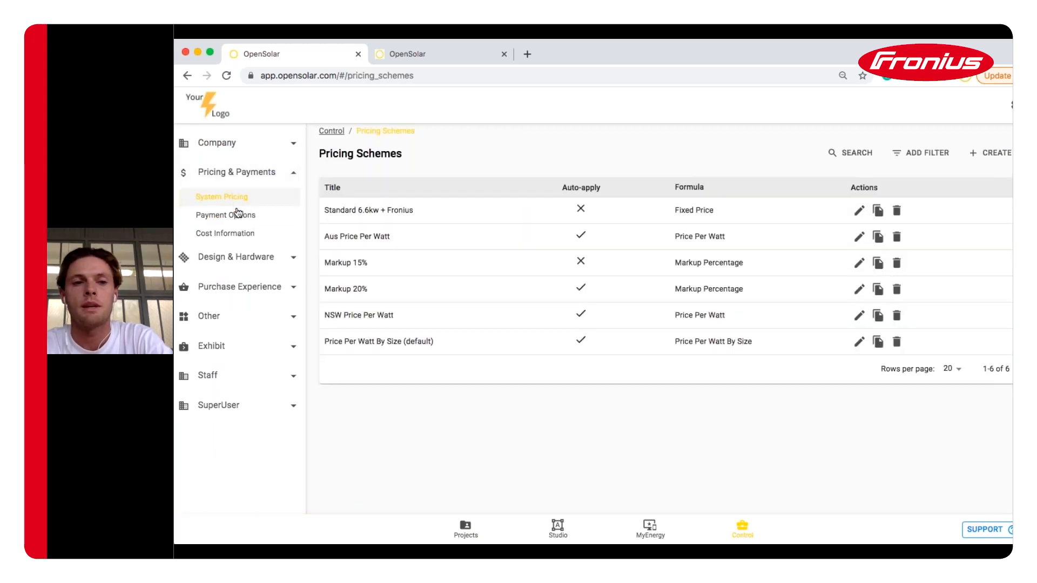
View the Payment Options list, then open the Costing Information page
click(237, 214)
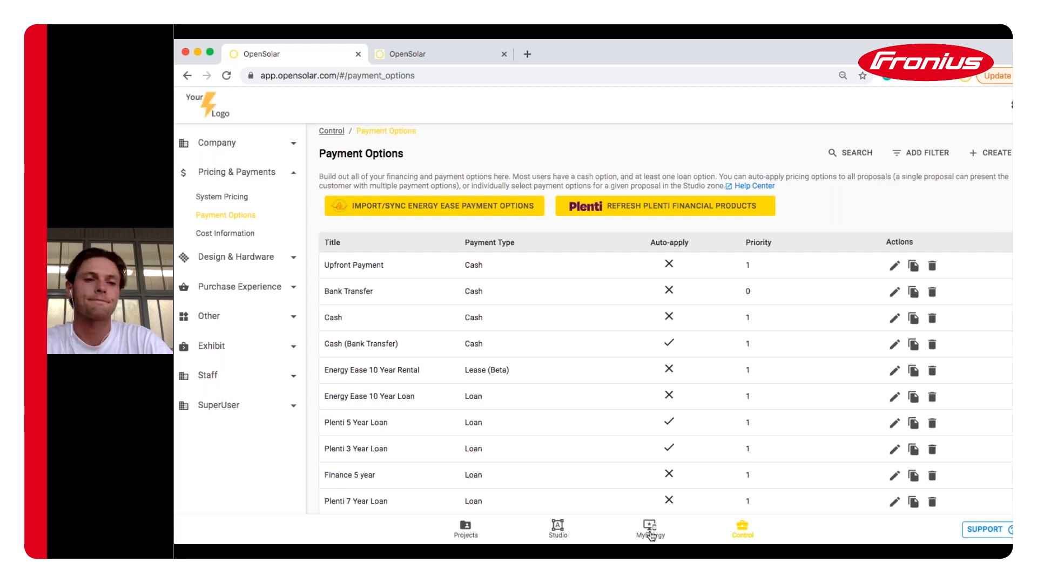
click(240, 235)
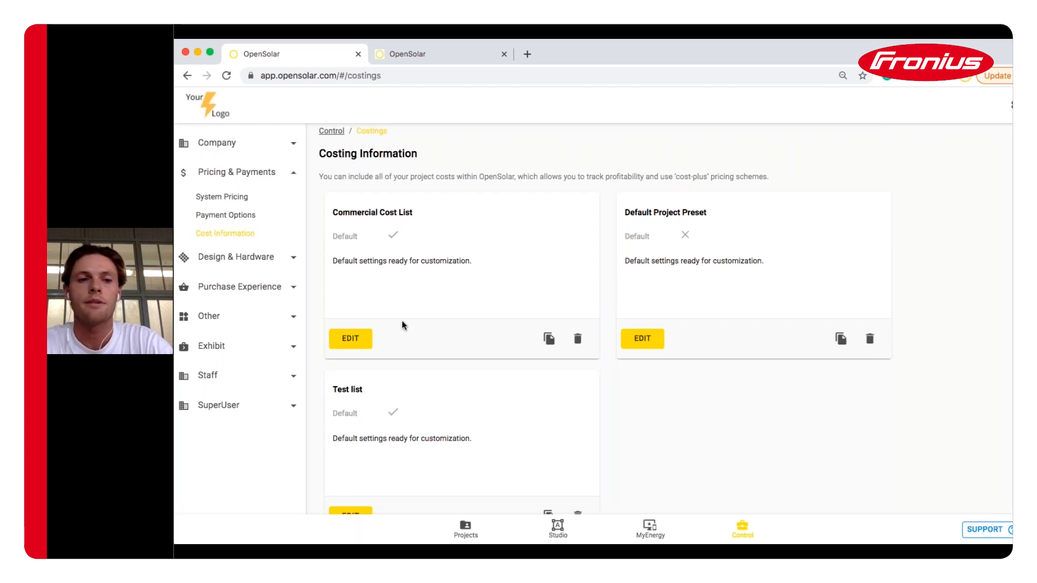
Switch the sidebar to Design & Hardware and open the Modules list
click(285, 176)
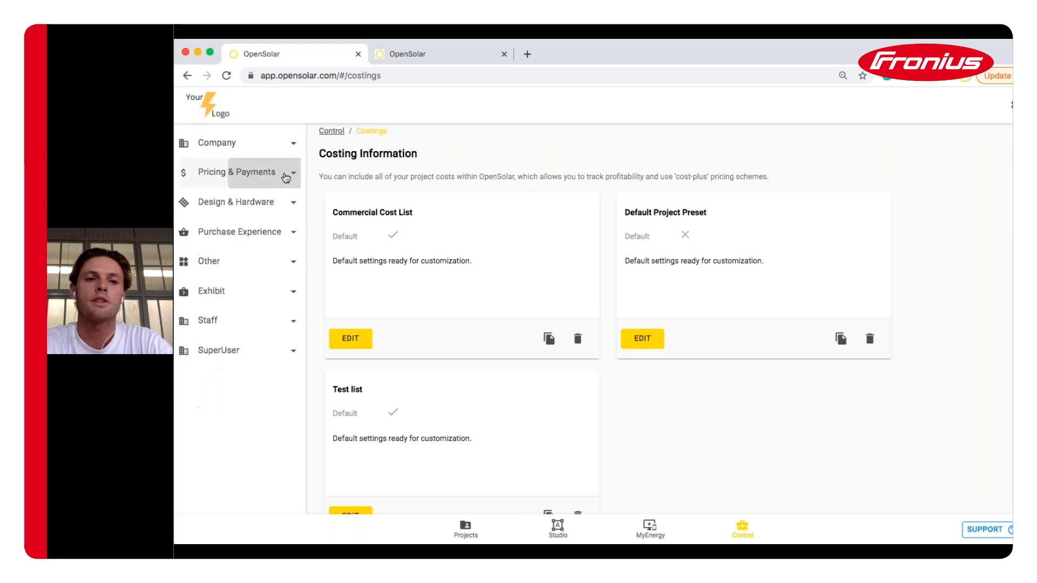
click(278, 210)
click(201, 232)
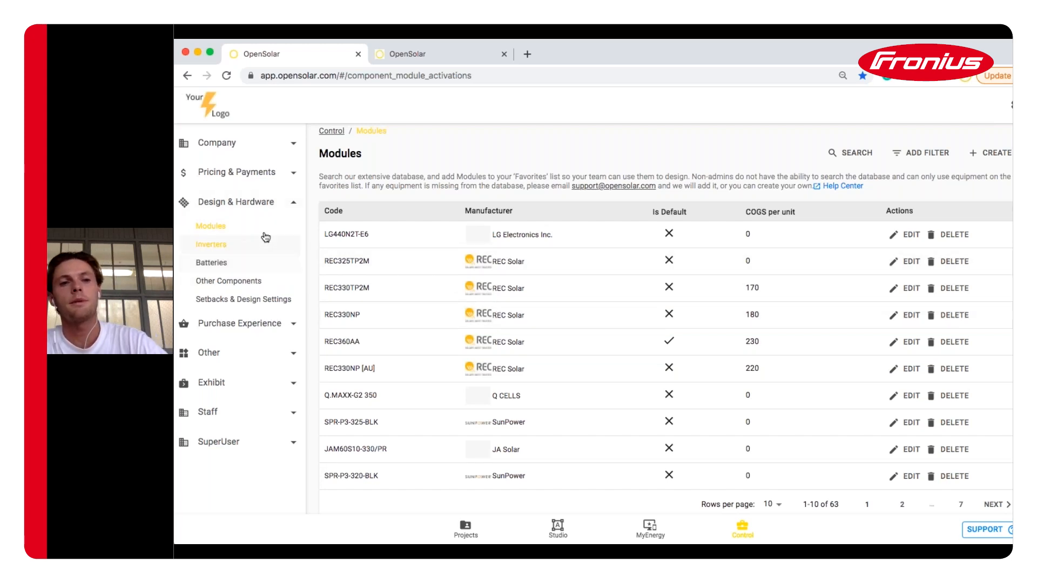
Open Contract Template under Purchase Experience to list Standard T&Cs, test and US Solar Contract
click(253, 207)
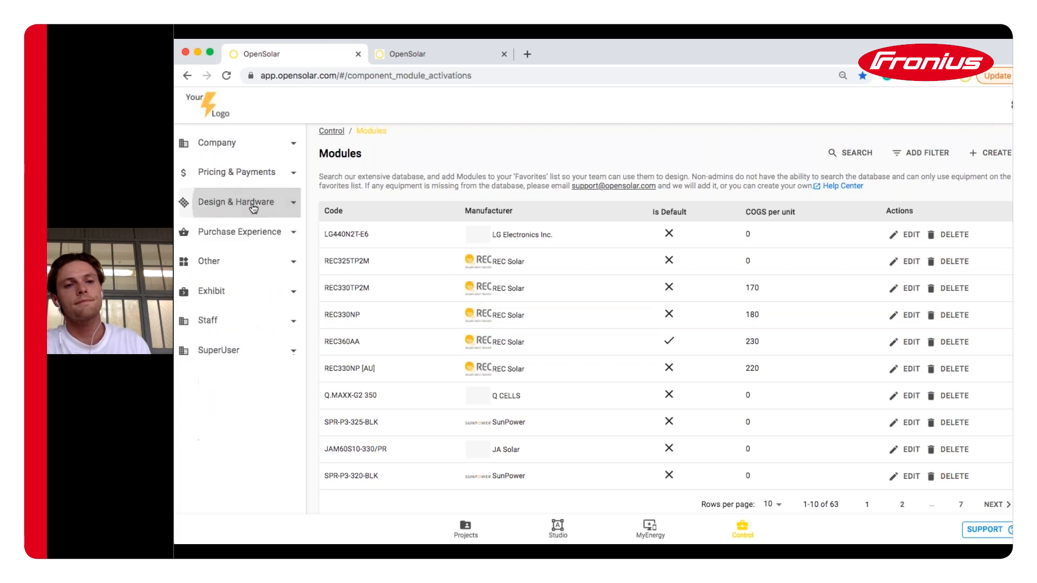
click(254, 240)
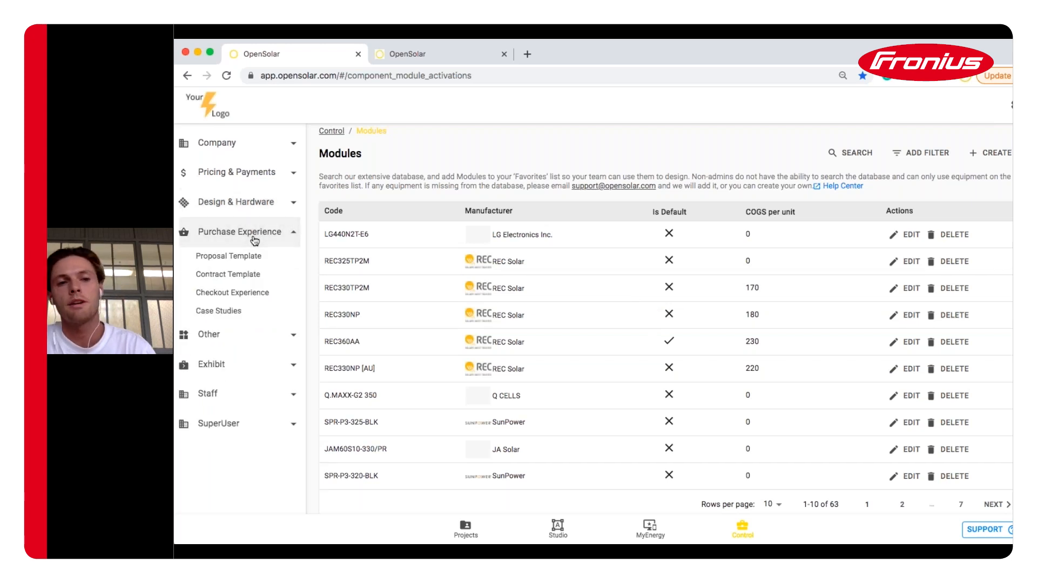
click(241, 277)
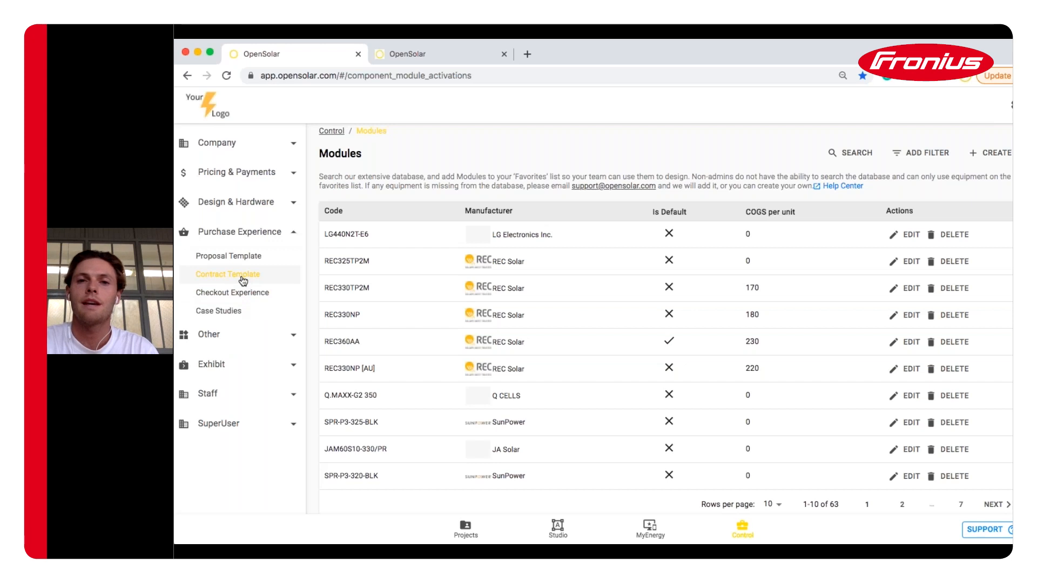
click(251, 257)
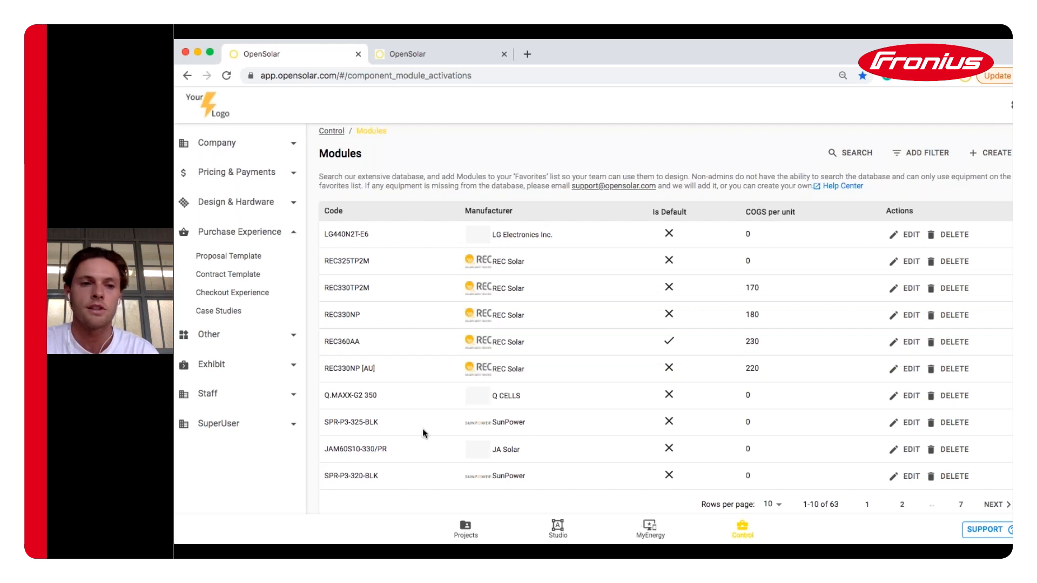
click(214, 276)
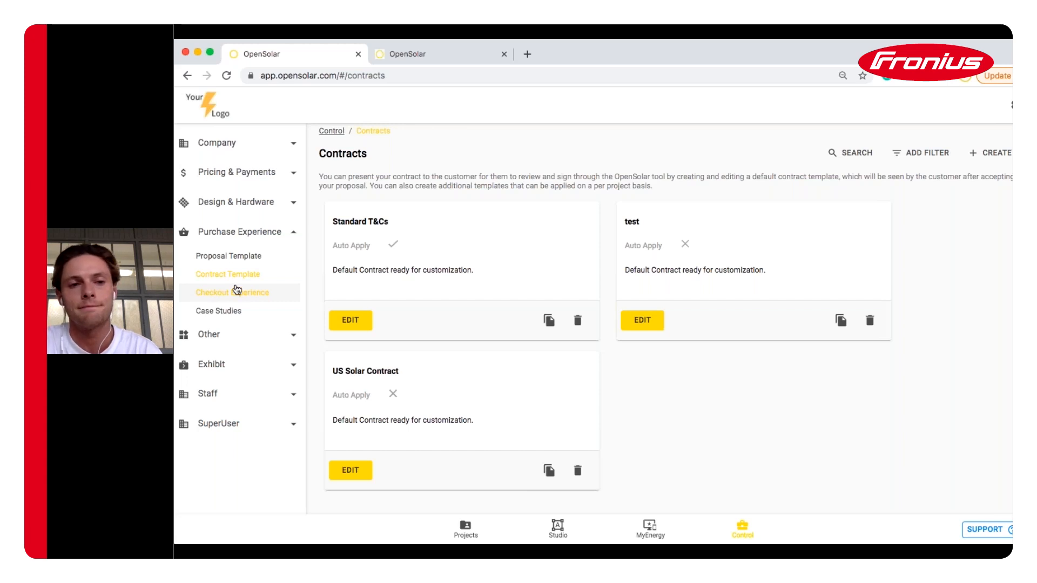
Collapse Purchase Experience and bring up the SUPPORT help, webinar, issue-report and call options
click(271, 234)
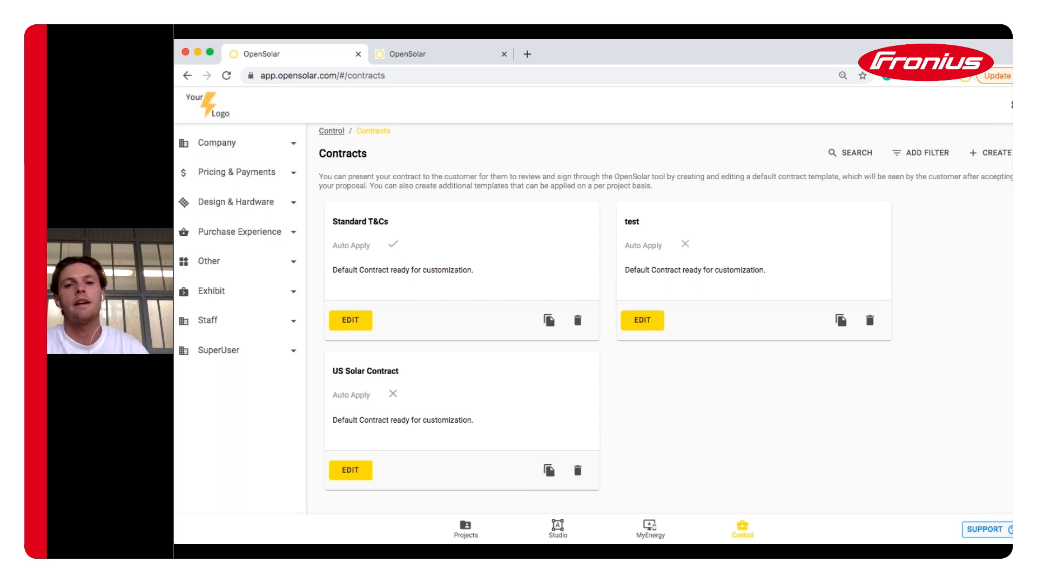
click(984, 529)
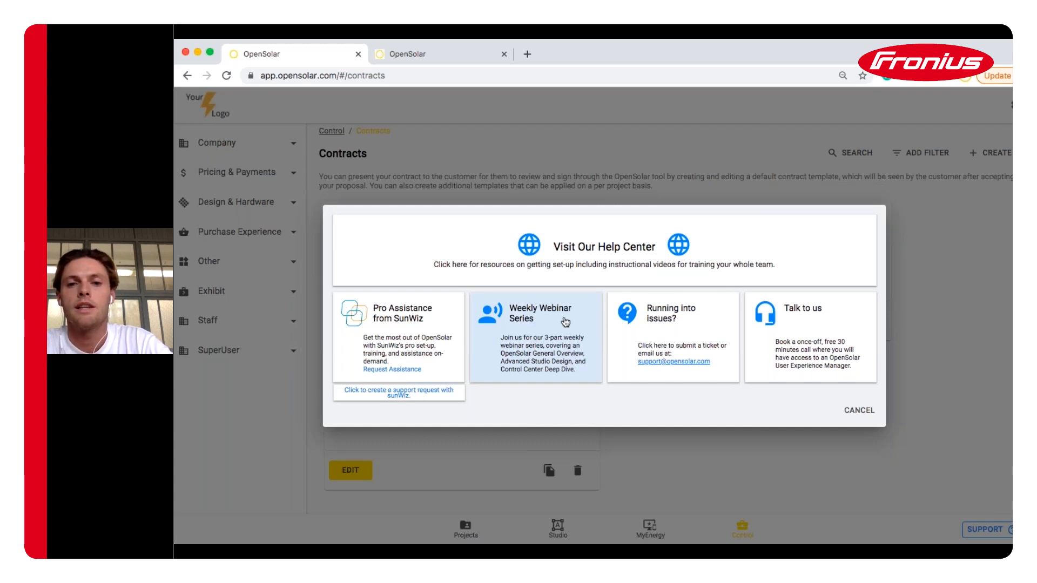
Browse the help center's zone guides, then cancel the support panel back on the Contracts page
click(396, 53)
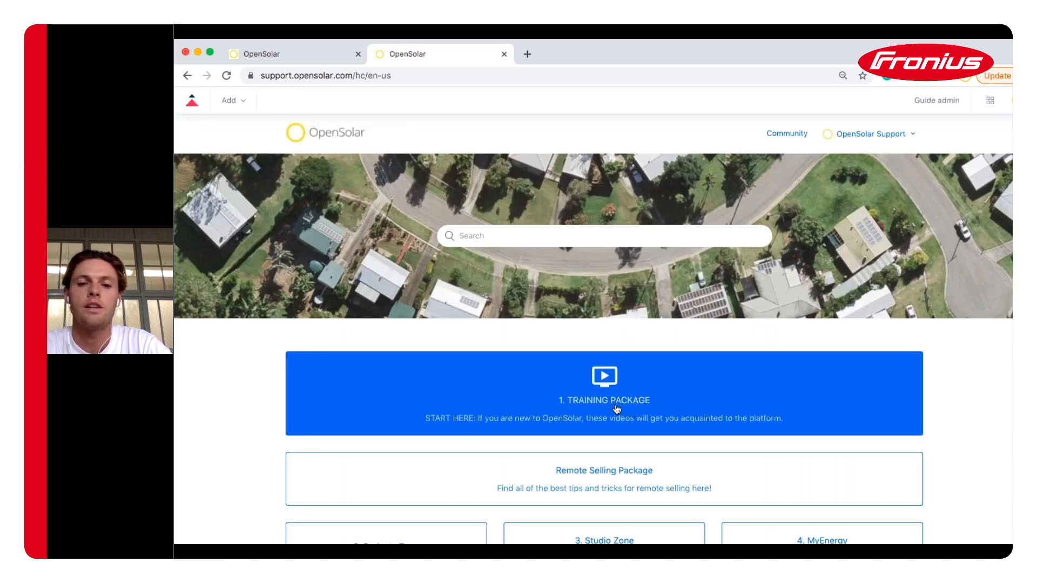
scroll(616, 409, down, 2)
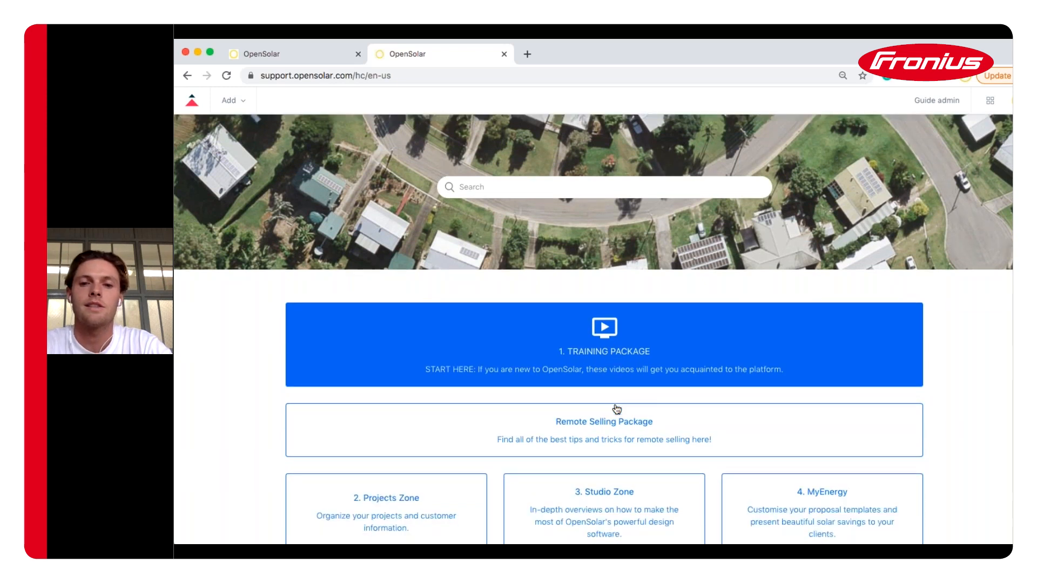
scroll(616, 408, down, 4)
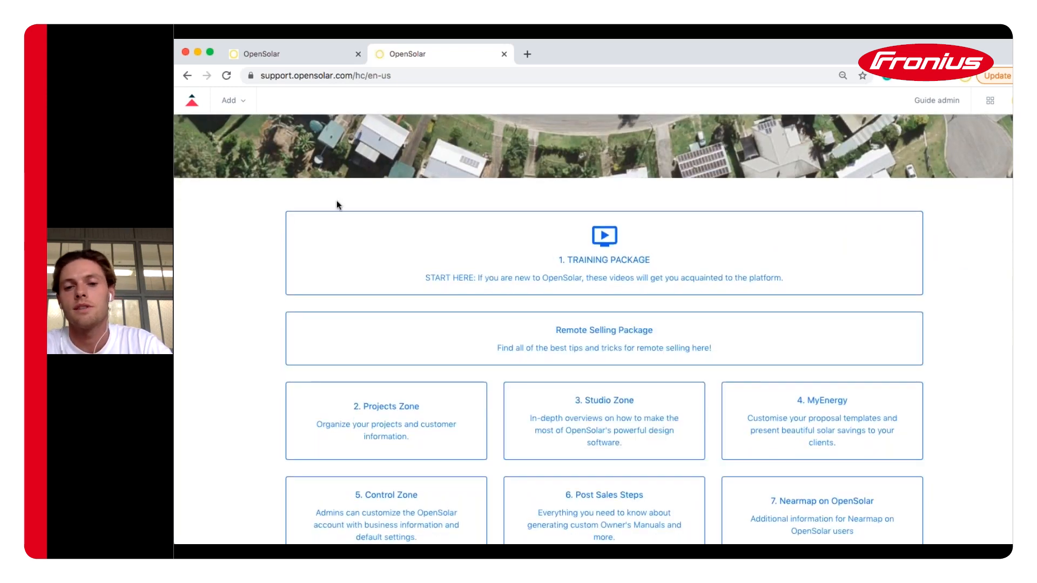
click(299, 57)
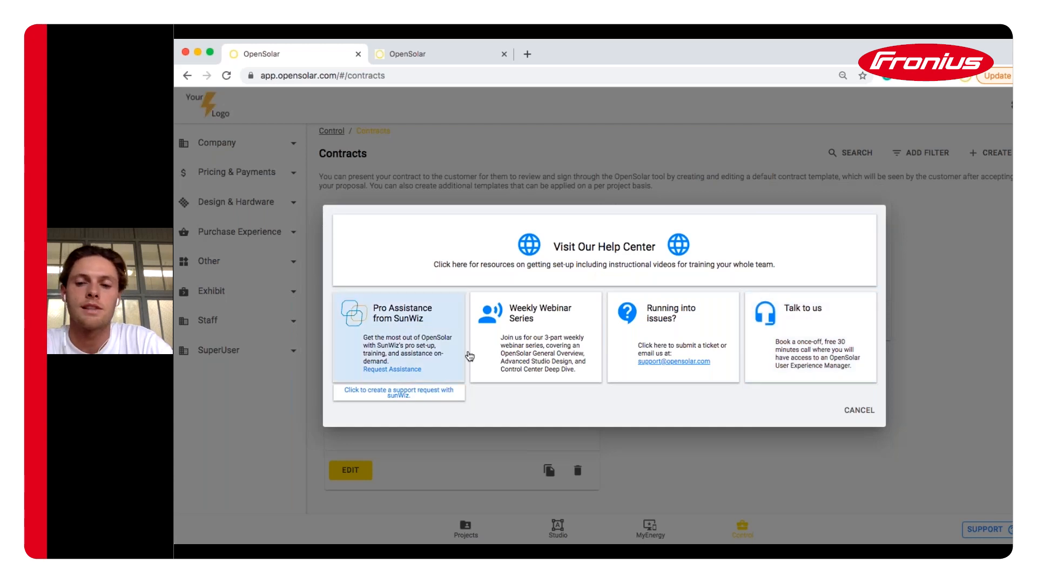
click(858, 410)
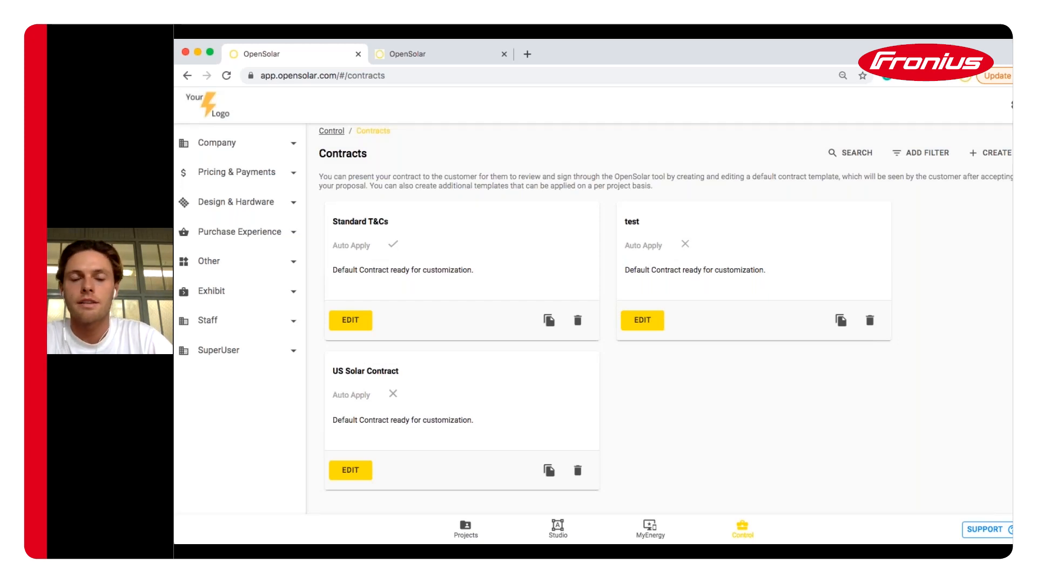
Go to opensolar.com in a new tab and choose OPEN ACCOUNT
key(super+t)
text(opensolar.com)
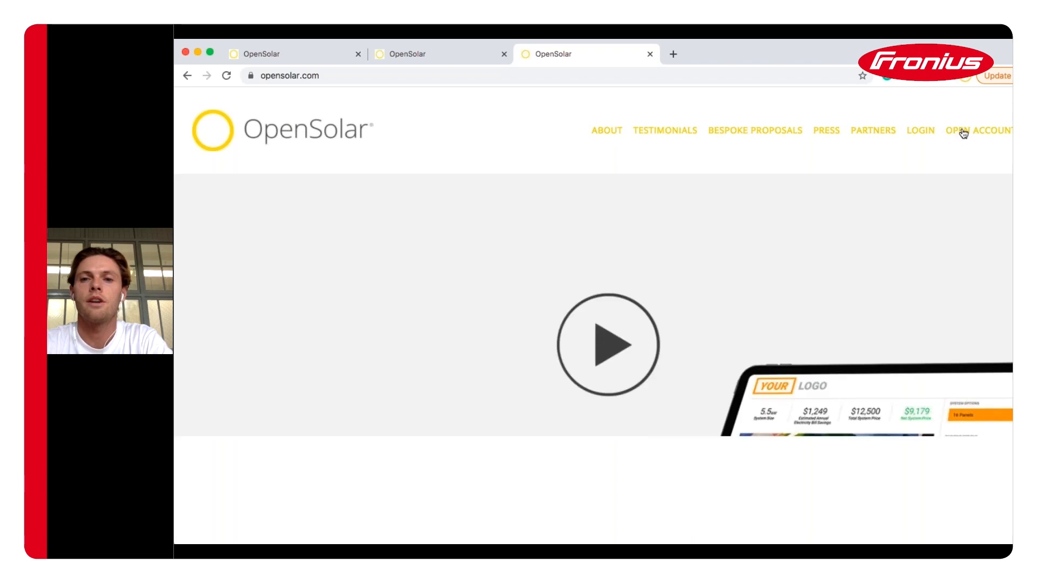
click(962, 132)
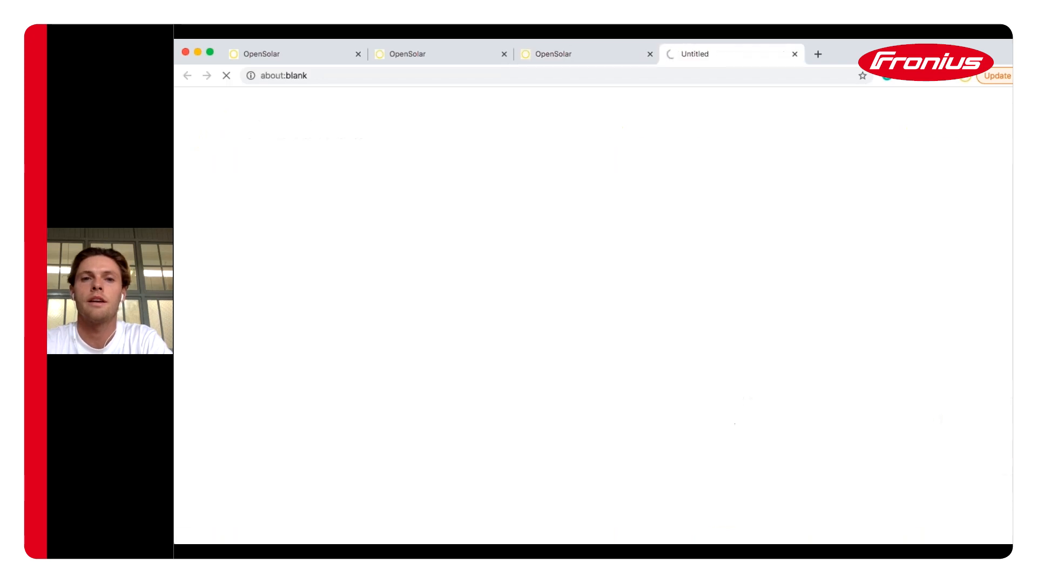
Enter 'register' as the web address to reach the OpenSolar registration page
click(494, 78)
text(reigs)
key(BackSpace)
key(BackSpace)
key(BackSpace)
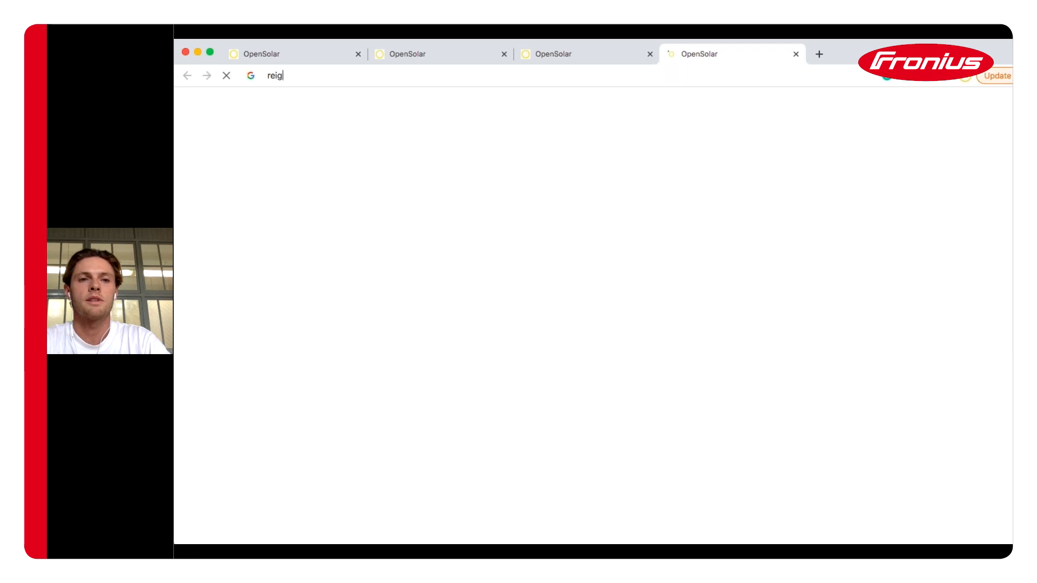
text(gis)
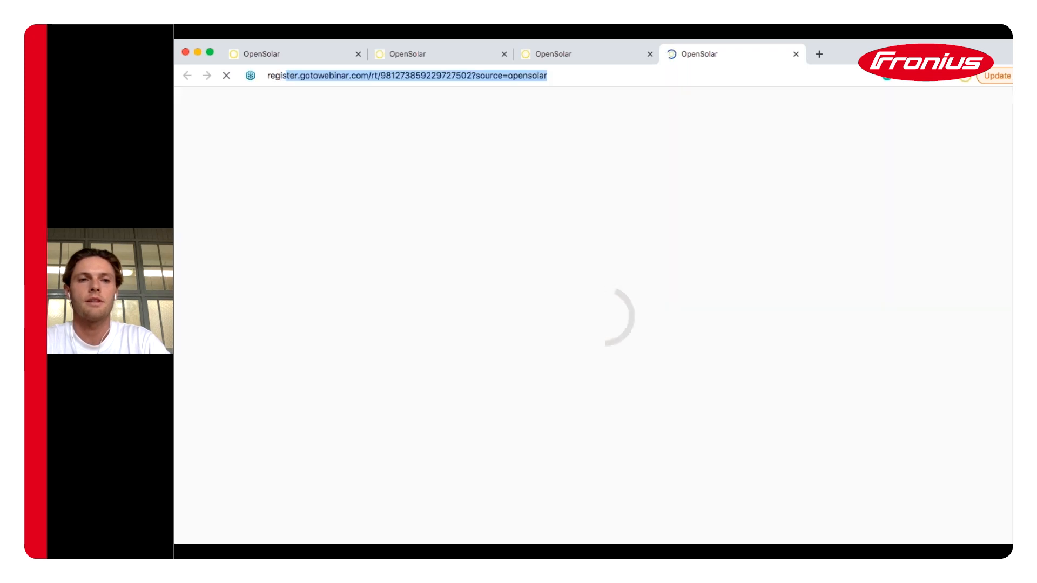
text(ter)
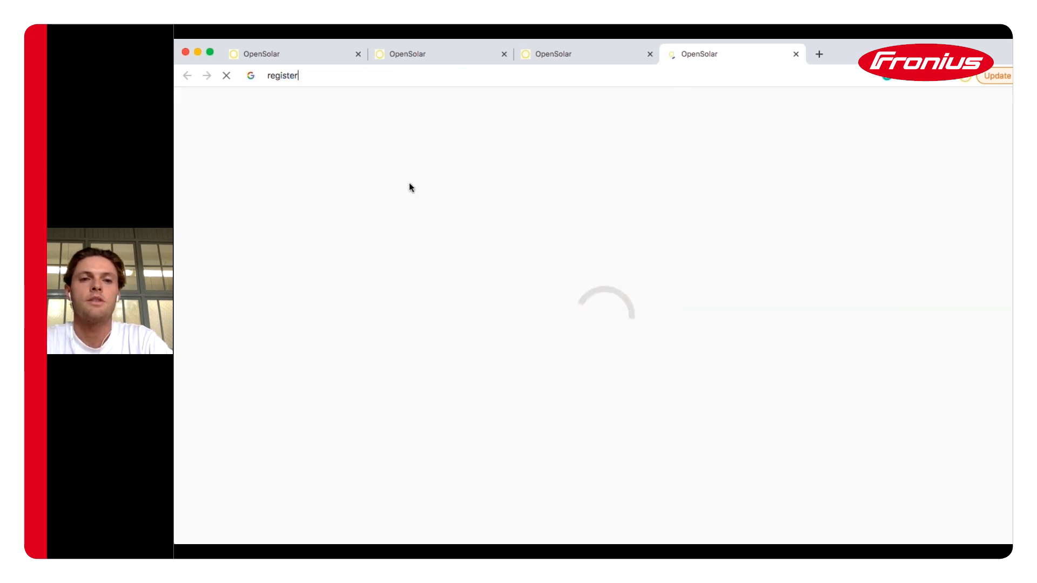
click(409, 183)
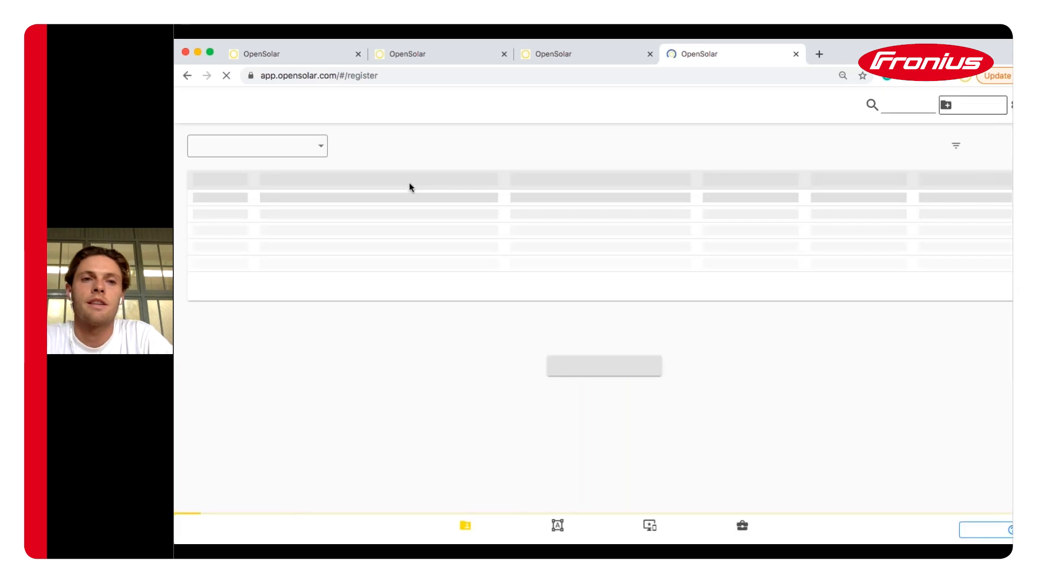